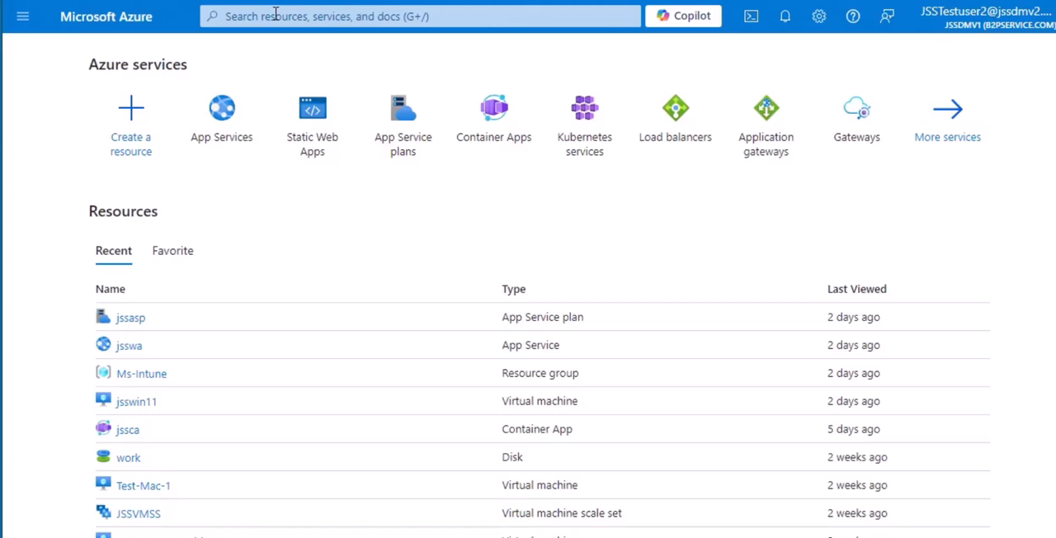
left_click(277, 17)
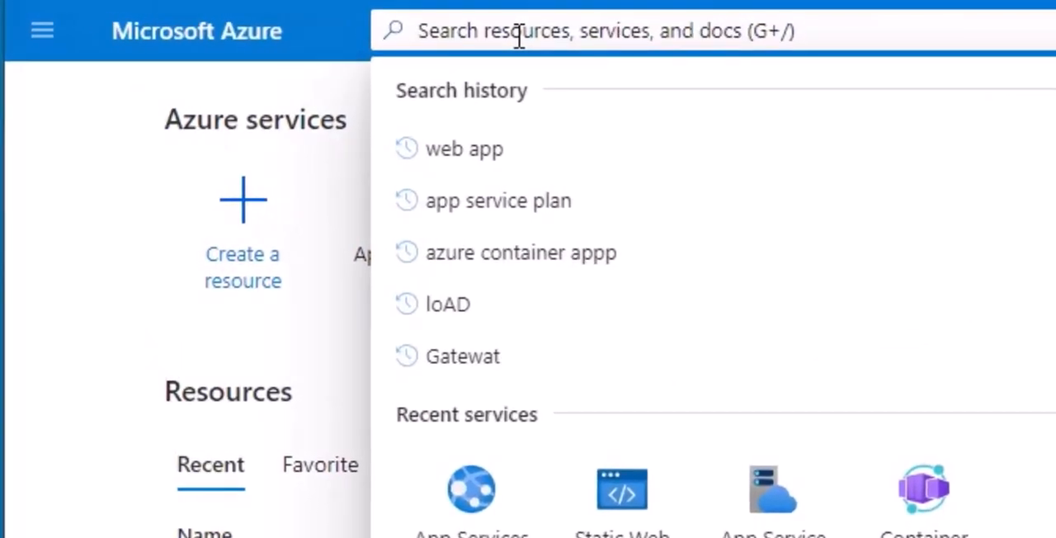
type("vm")
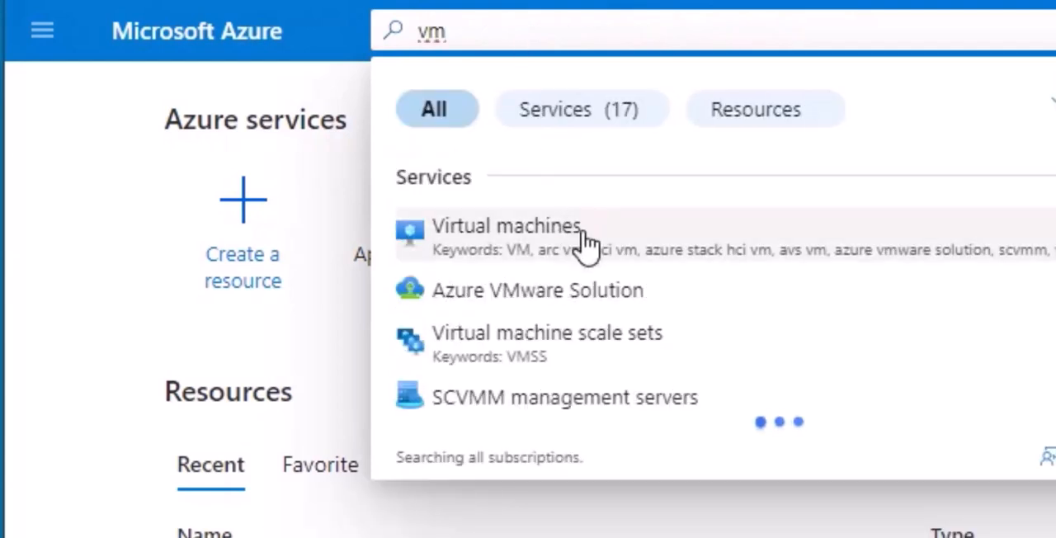
left_click(1054, 30)
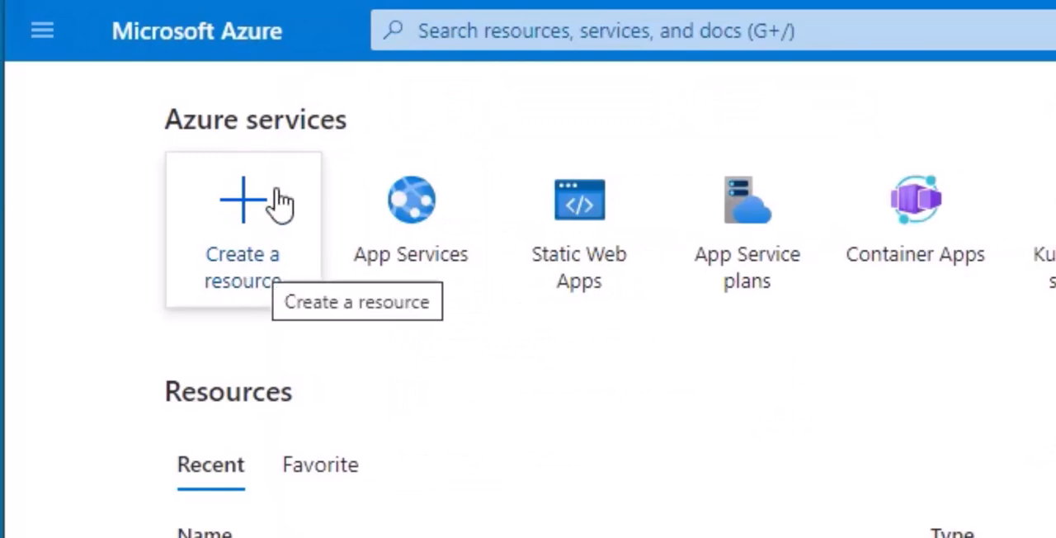
Step: Start creating a new virtual machine from the popular Azure services in the resource catalogue
left_click(252, 255)
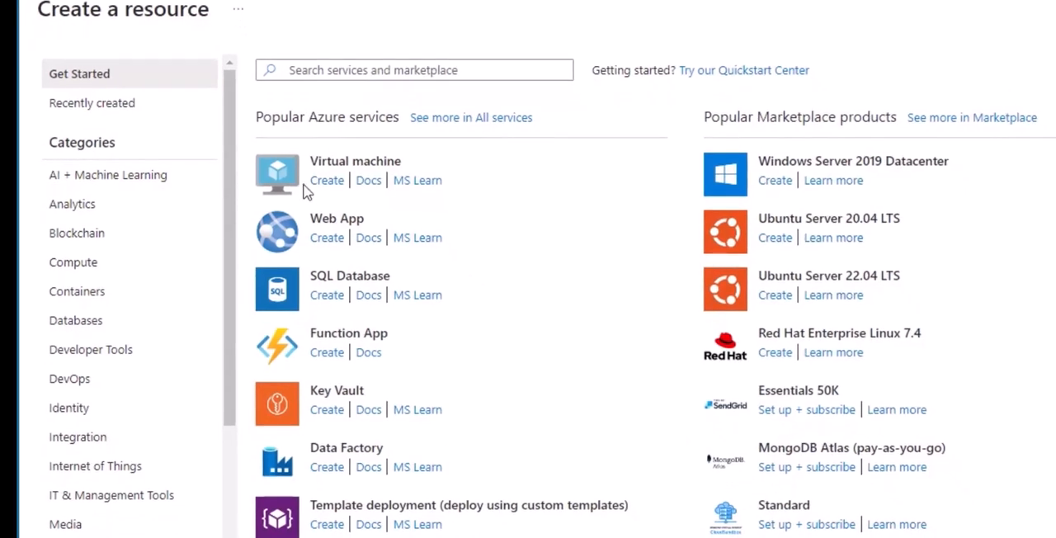
left_click(327, 181)
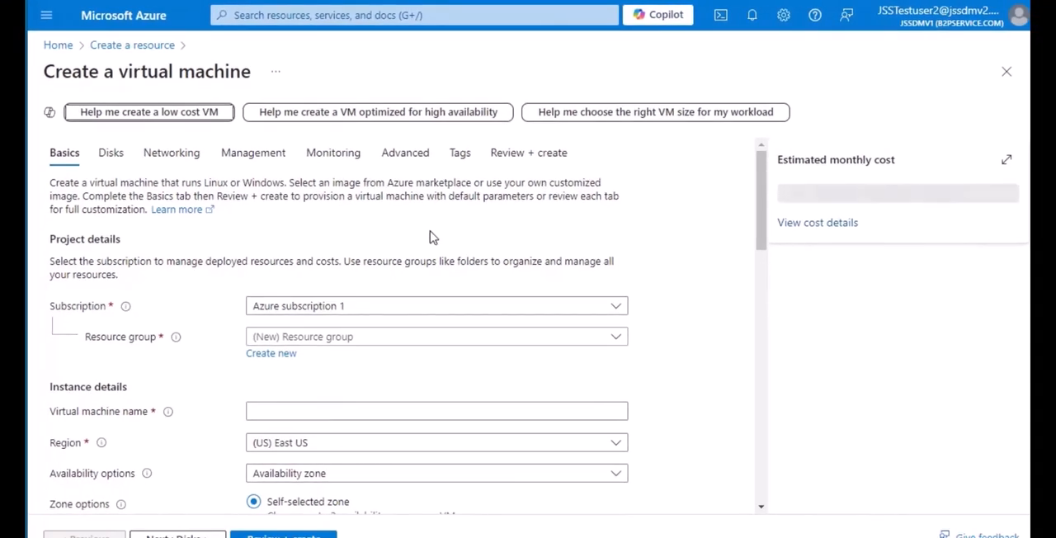
left_click(283, 409)
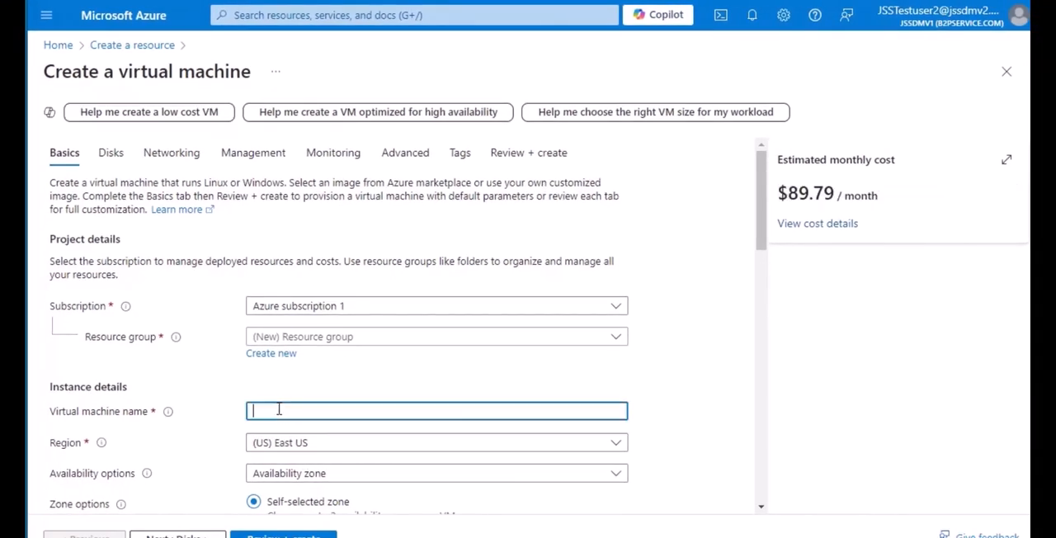
scroll(355, 345, "down", 2)
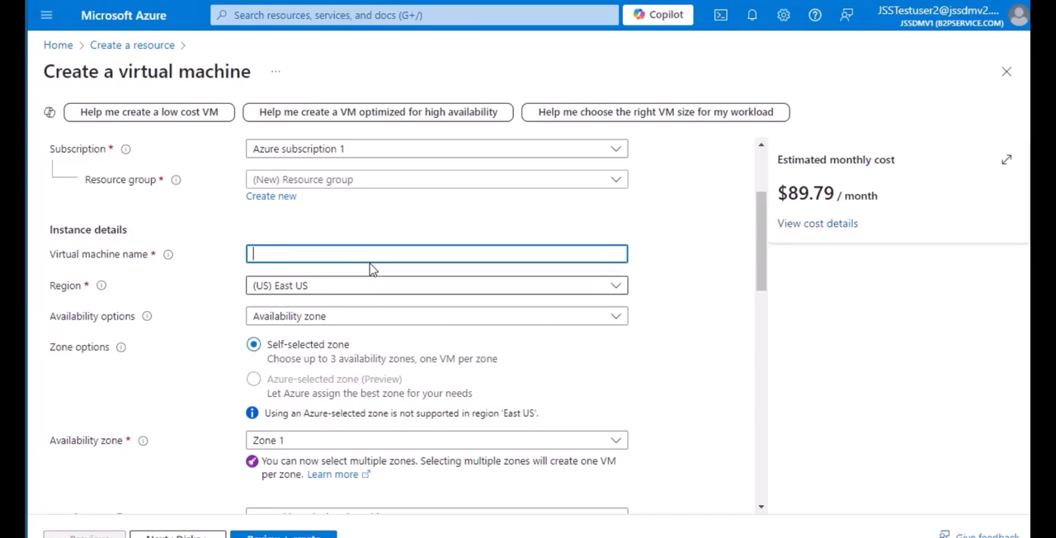
scroll(344, 236, "up", 2)
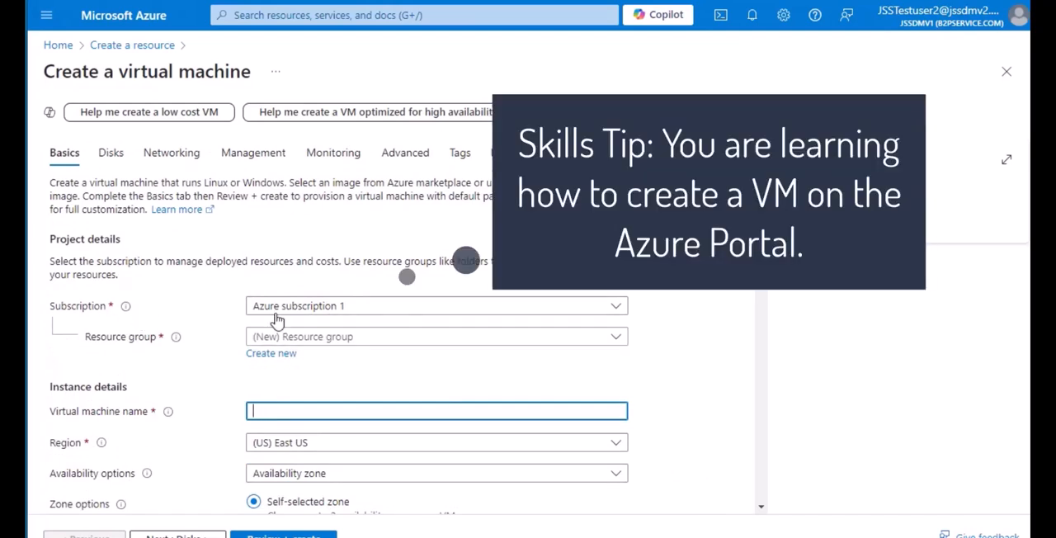
Step: Keep Azure subscription 1 for the virtual machine and assign it to the existing Ms-Intune resource group
left_click(373, 306)
left_click(328, 365)
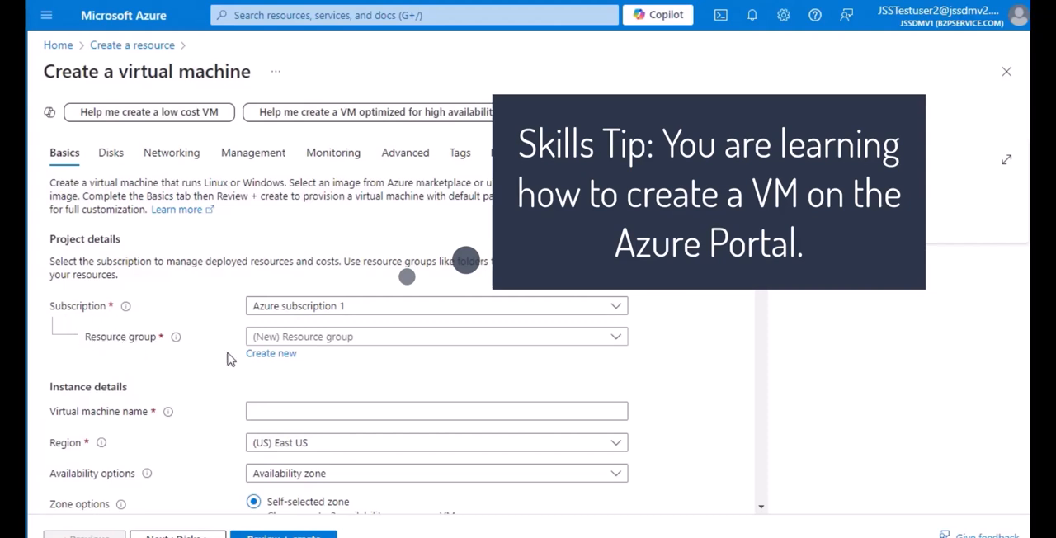
left_click(396, 343)
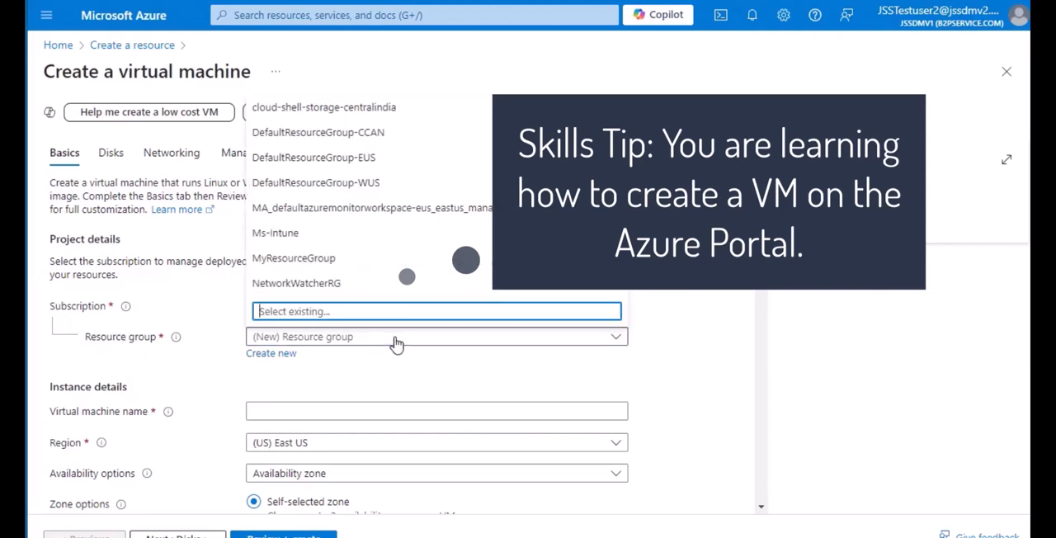
left_click(279, 236)
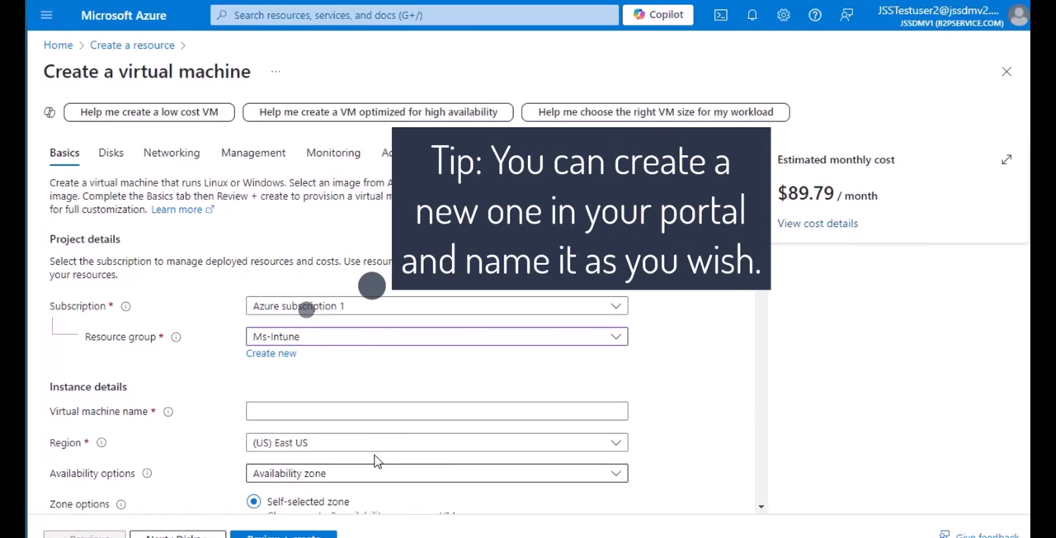
Step: Name the virtual machine jsswine
left_click(308, 406)
type("jss")
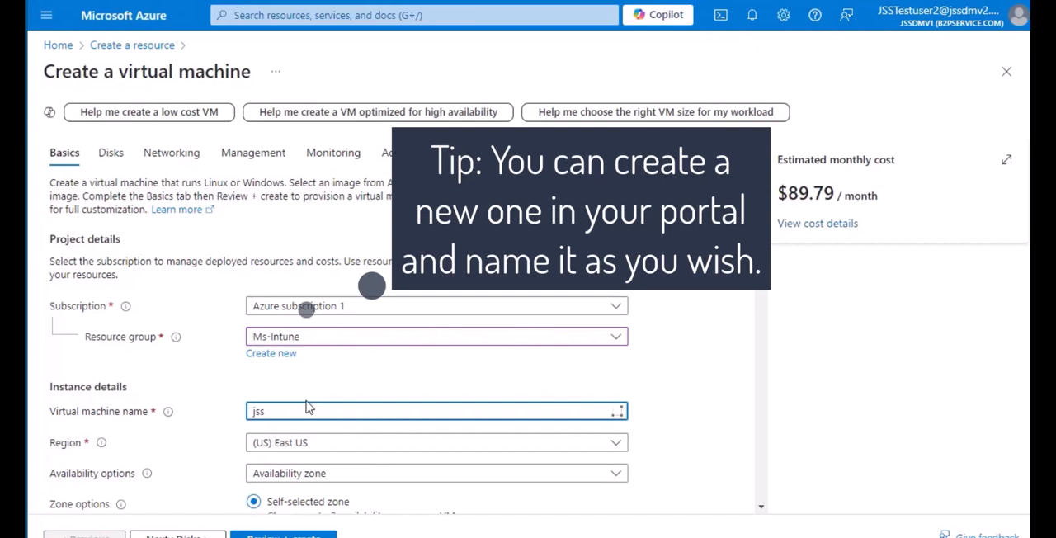
type("wine")
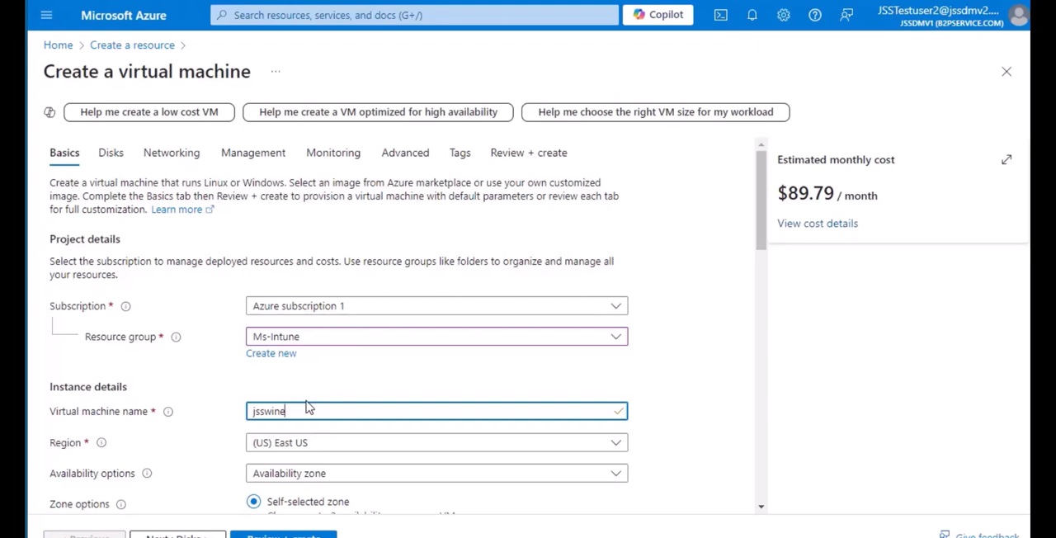
Step: Look through the deployment regions and choose (US) East US for the virtual machine
scroll(313, 390, "down", 1)
left_click(346, 373)
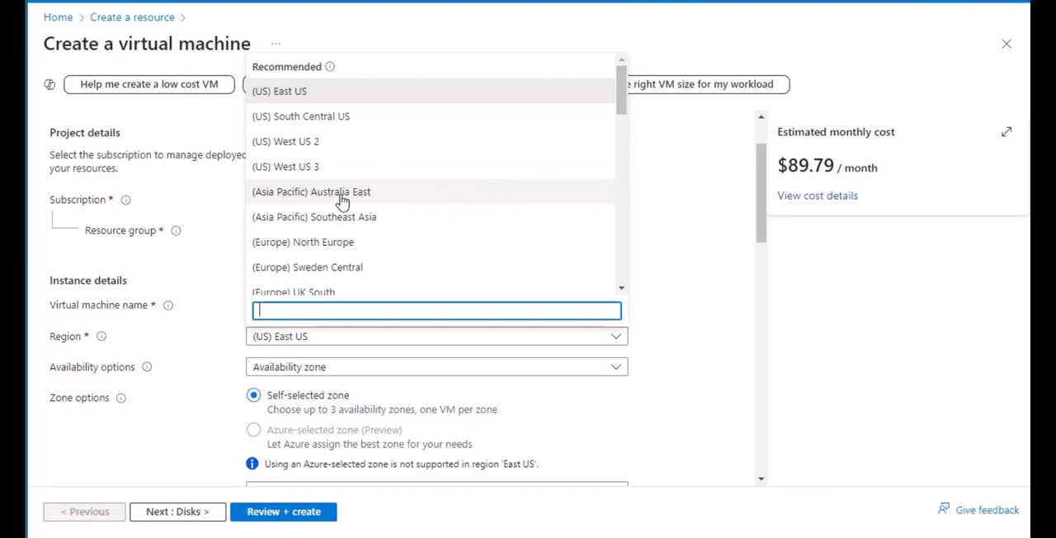
scroll(409, 205, "down", 1)
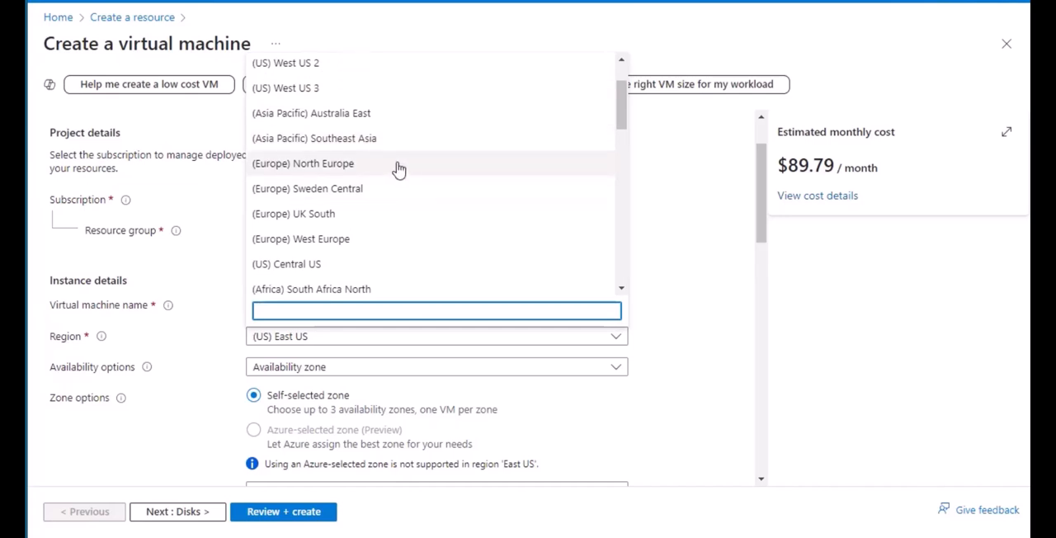
scroll(399, 169, "down", 3)
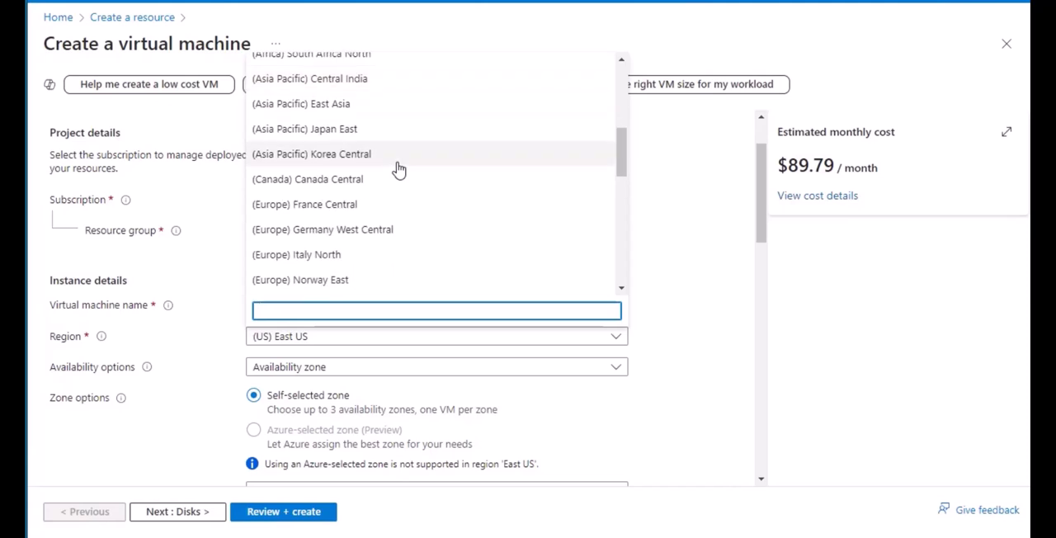
scroll(399, 169, "up", 4)
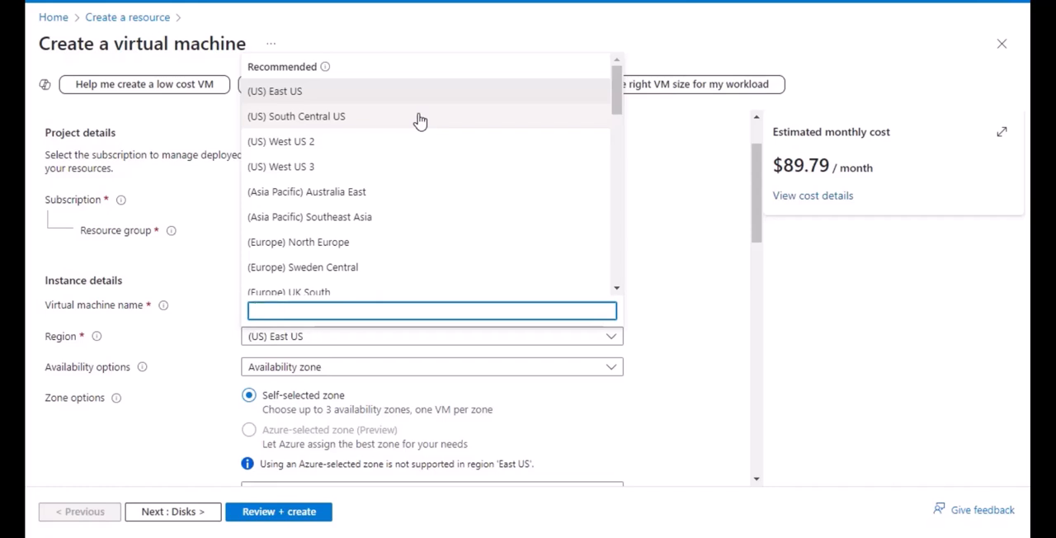
scroll(424, 153, "down", 3)
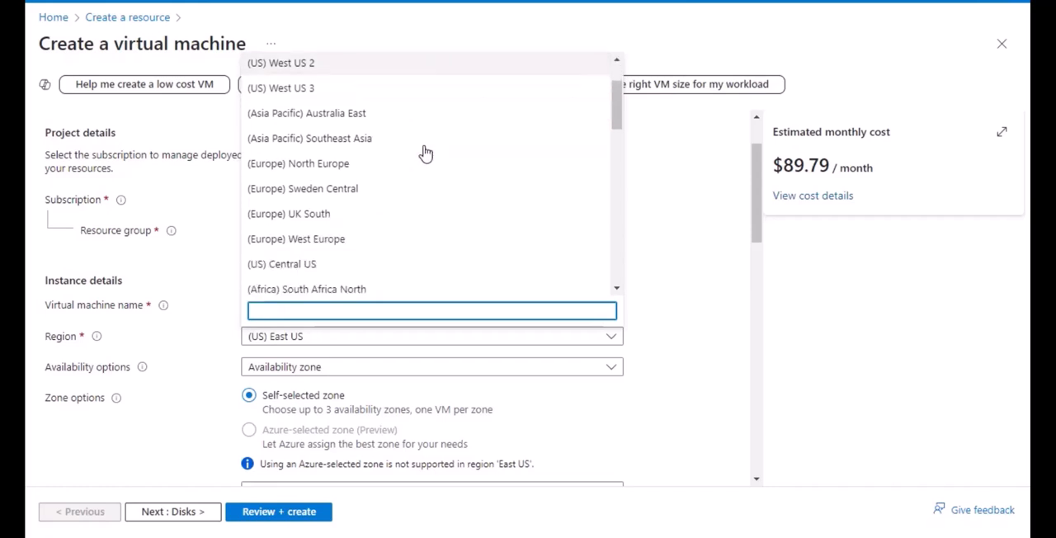
scroll(424, 153, "down", 8)
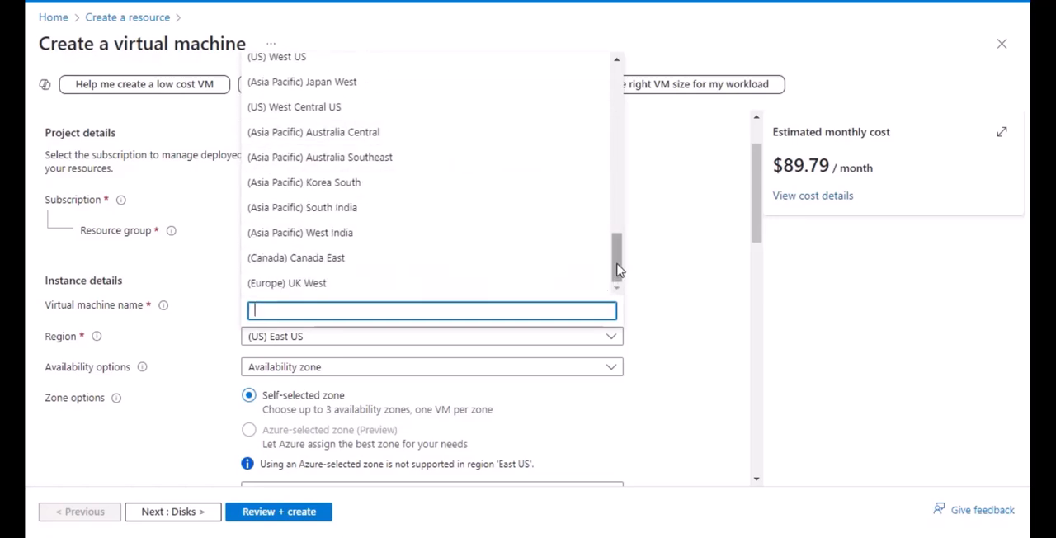
left_click_drag(616, 257, 617, 88)
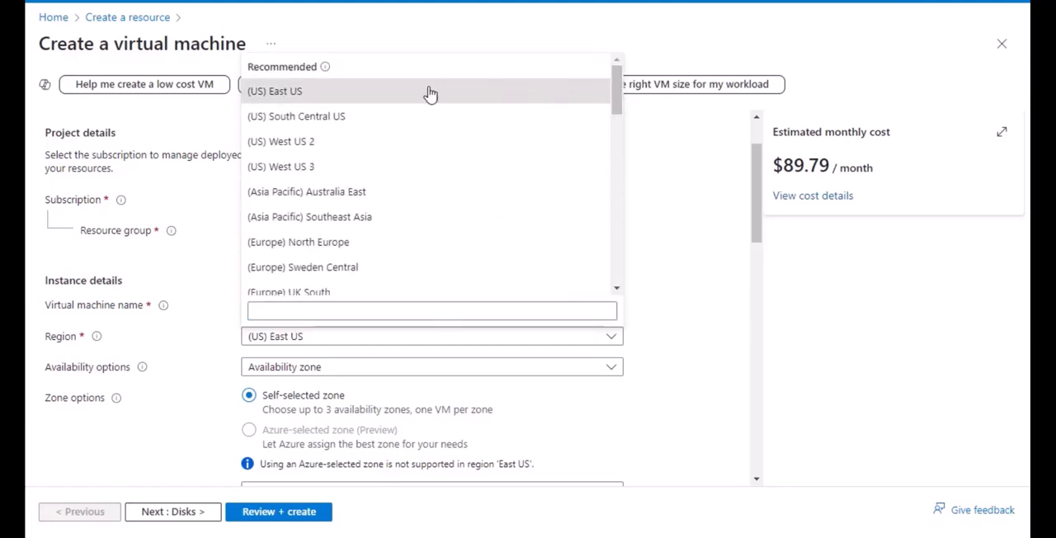
left_click(332, 101)
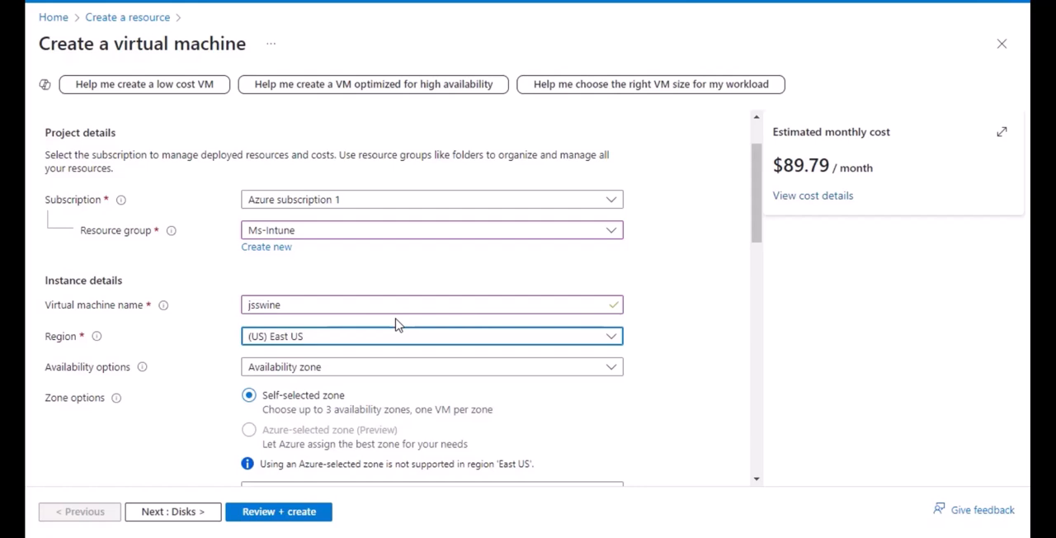
Step: Review the availability options offered for the virtual machine, keeping Availability zone selected
left_click(442, 399)
left_click(338, 370)
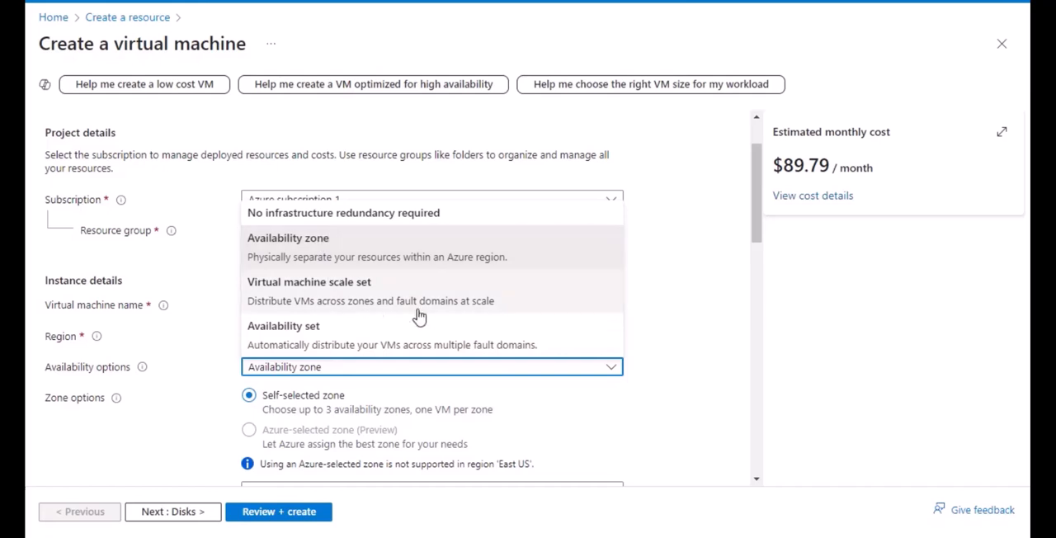
left_click(190, 347)
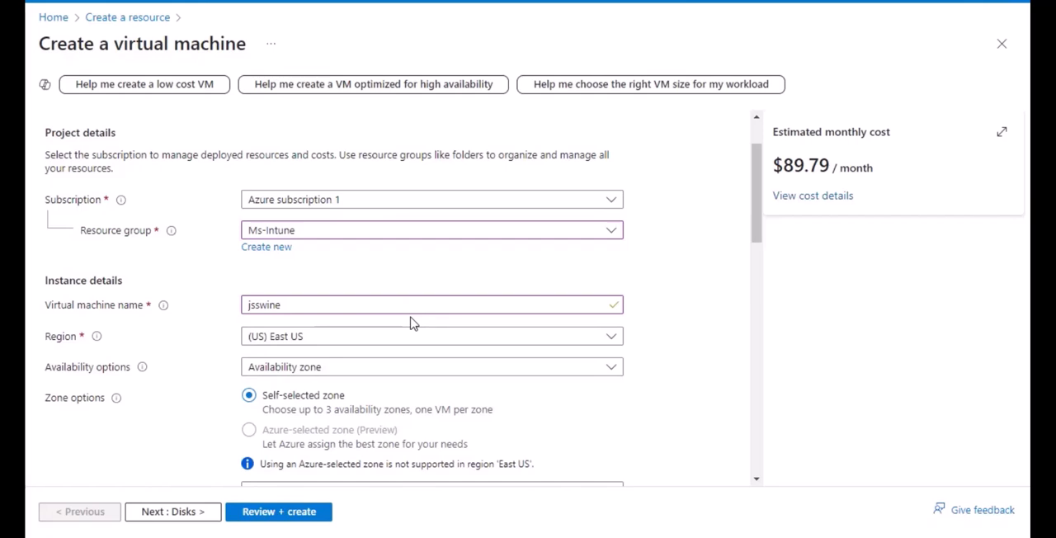
scroll(418, 279, "down", 1)
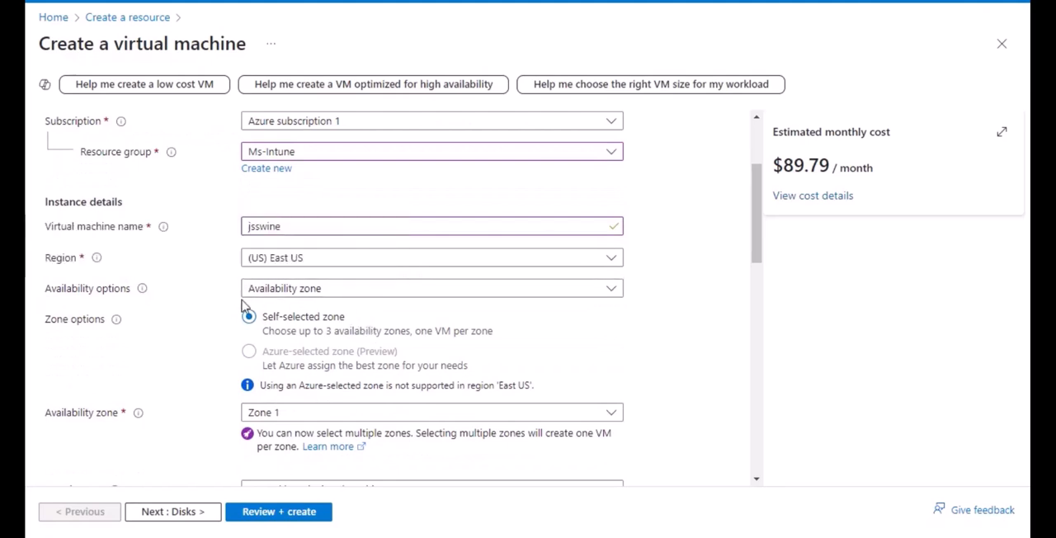
left_click(359, 296)
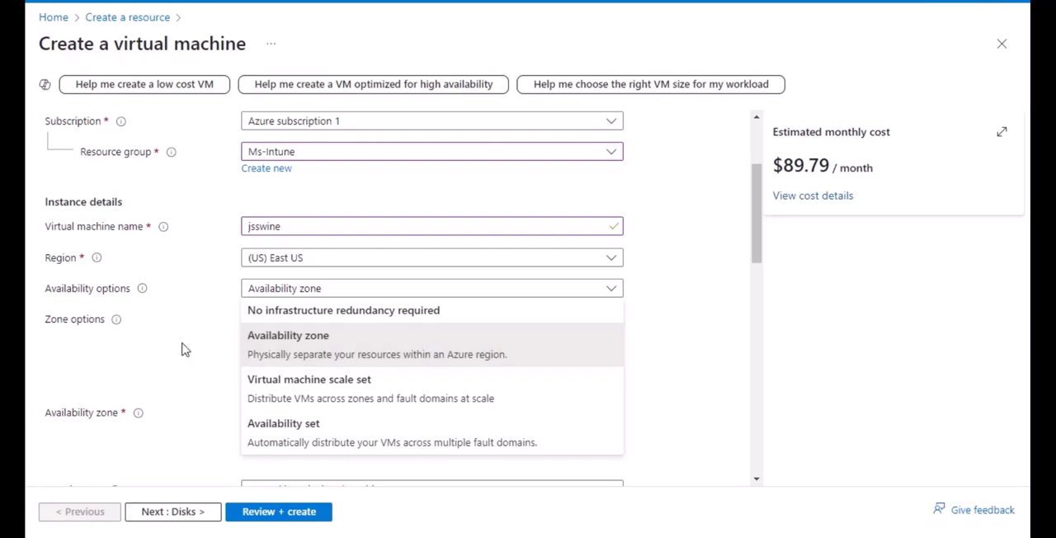
left_click(157, 350)
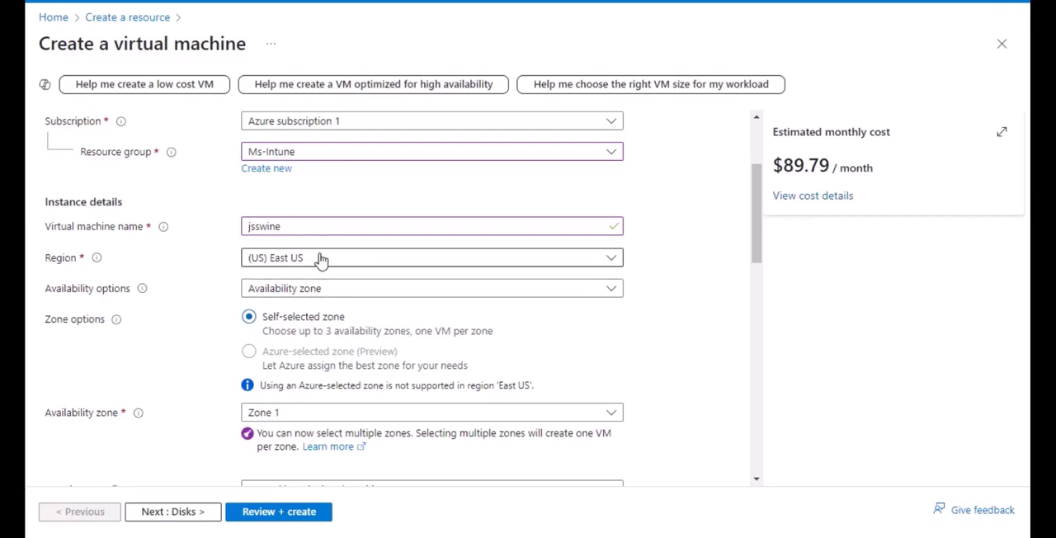
Step: Review the selectable availability zones and operating system images, keeping Zone 1 and Windows 11 Pro, version 22H2 - x64 Gen2
scroll(299, 276, "down", 3)
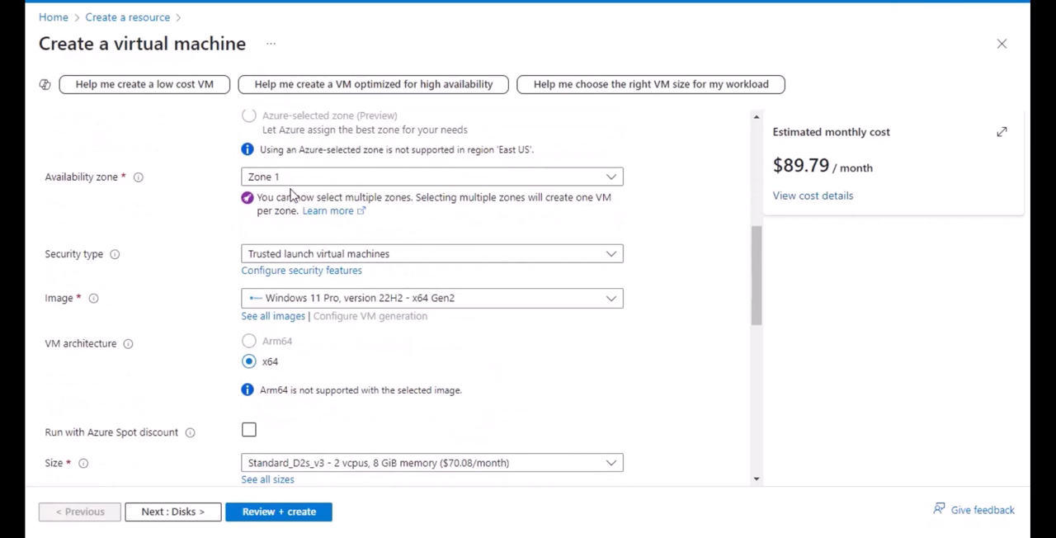
left_click(326, 180)
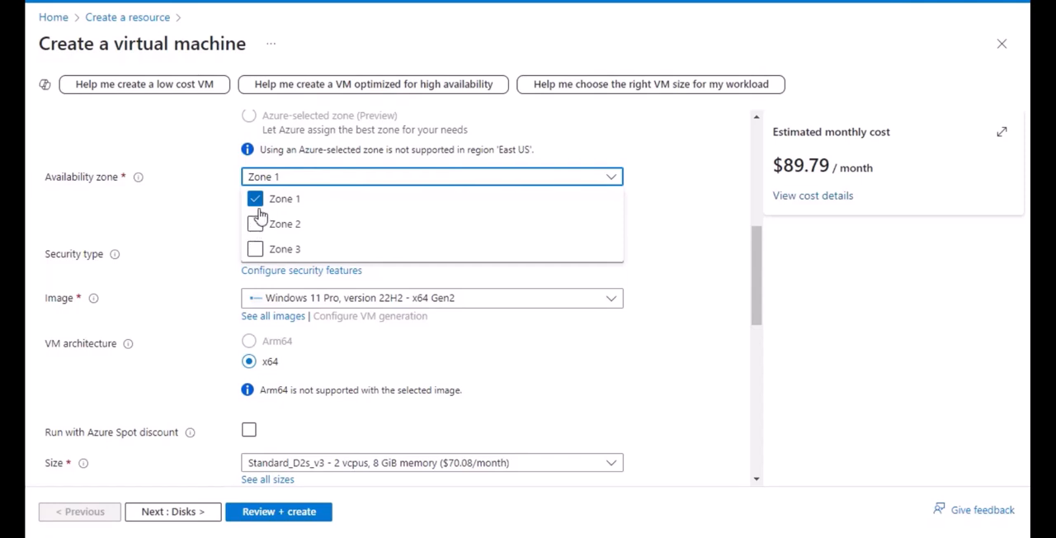
left_click(196, 210)
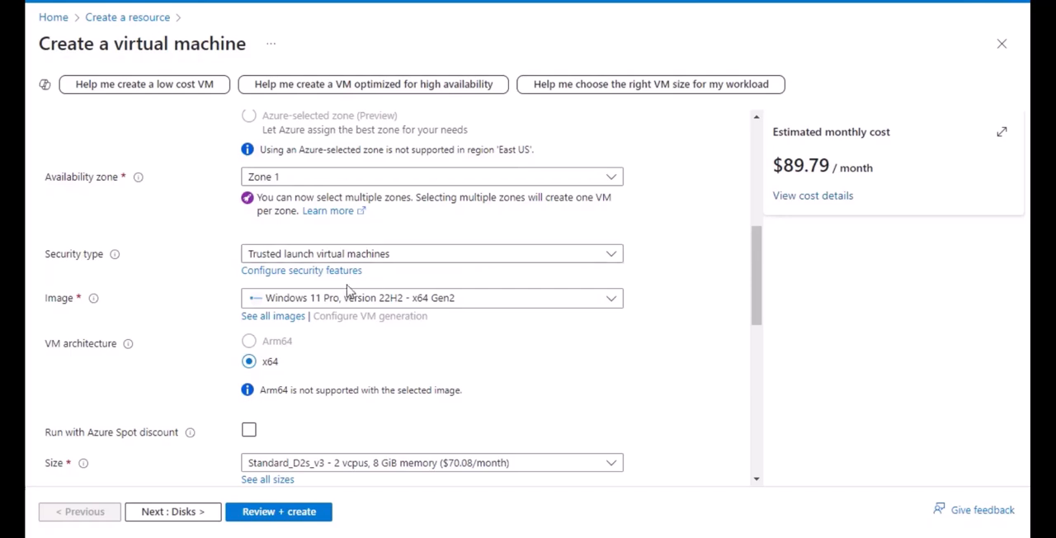
left_click(506, 304)
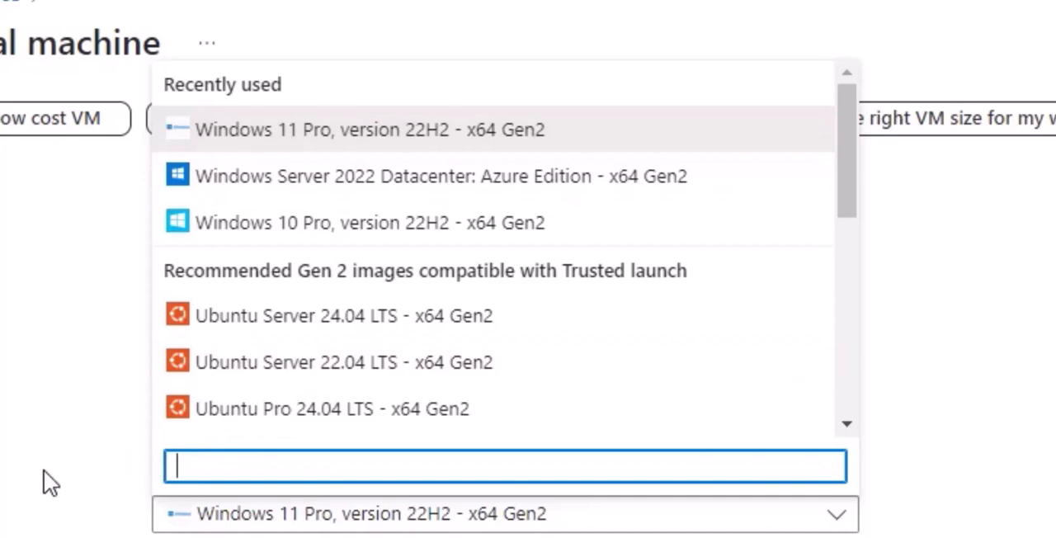
left_click(45, 483)
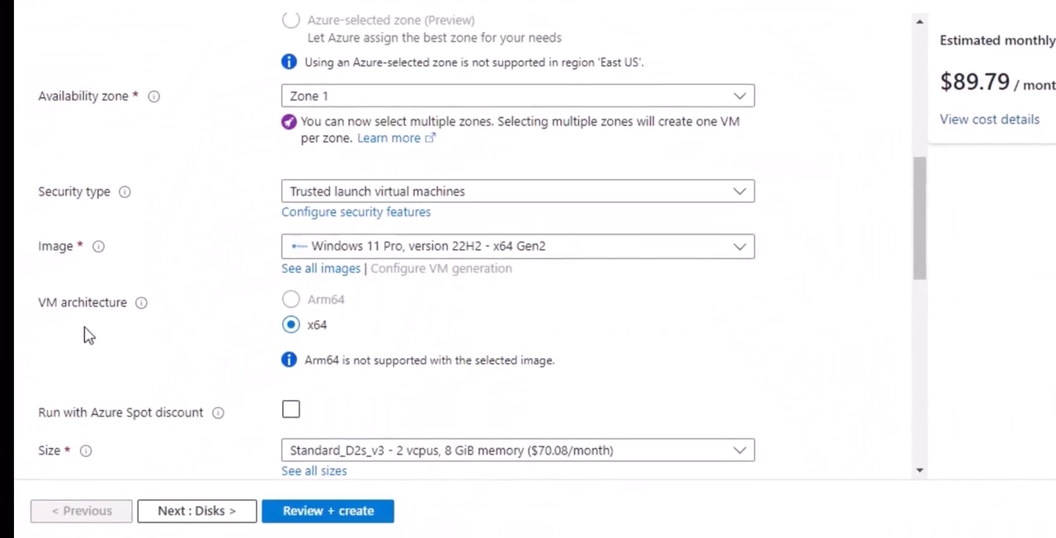
Step: Choose the Standard_D2s_v3 size with 2 vcpus and 8 GiB memory and check the other available sizes
scroll(372, 280, "down", 3)
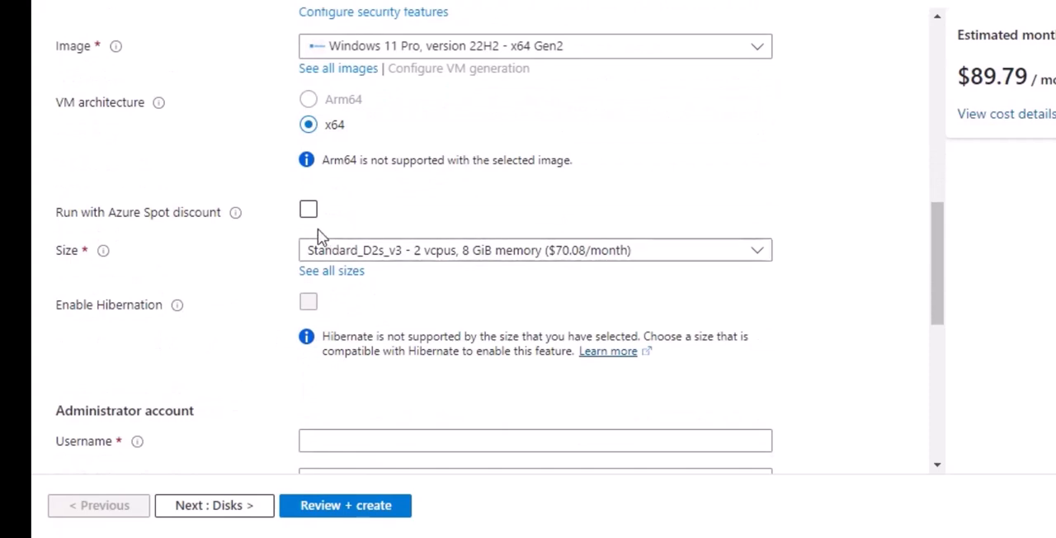
left_click(459, 254)
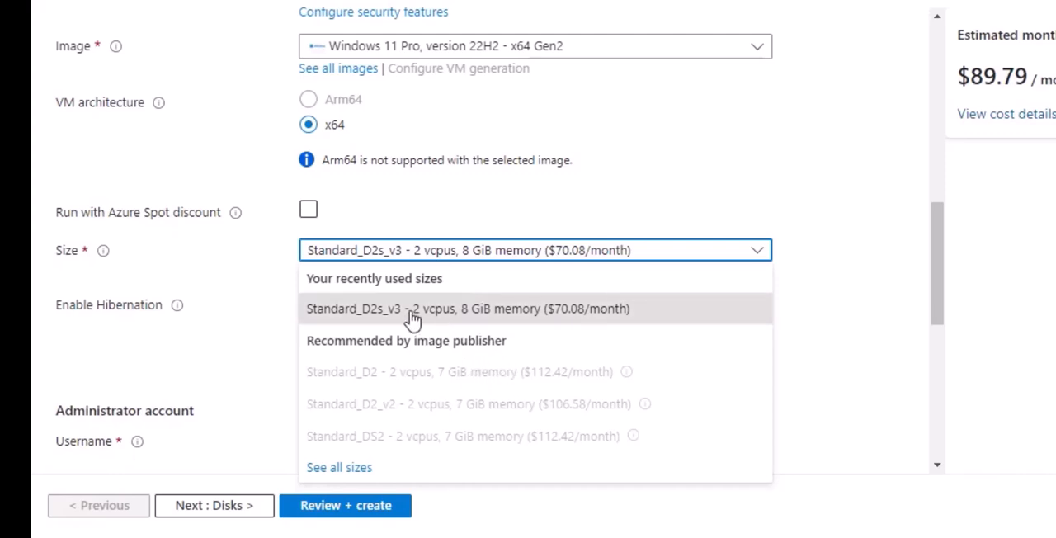
left_click(723, 327)
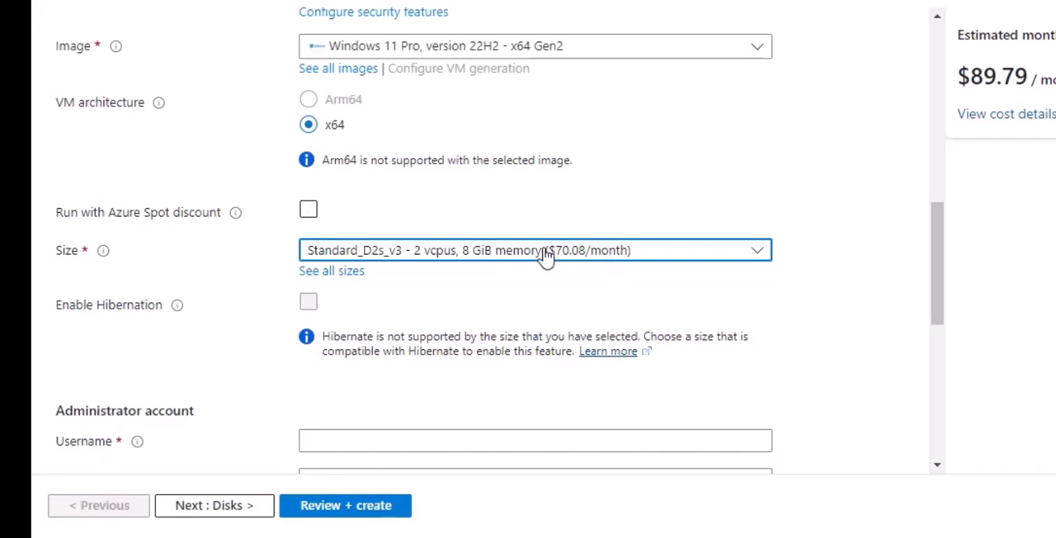
left_click(600, 259)
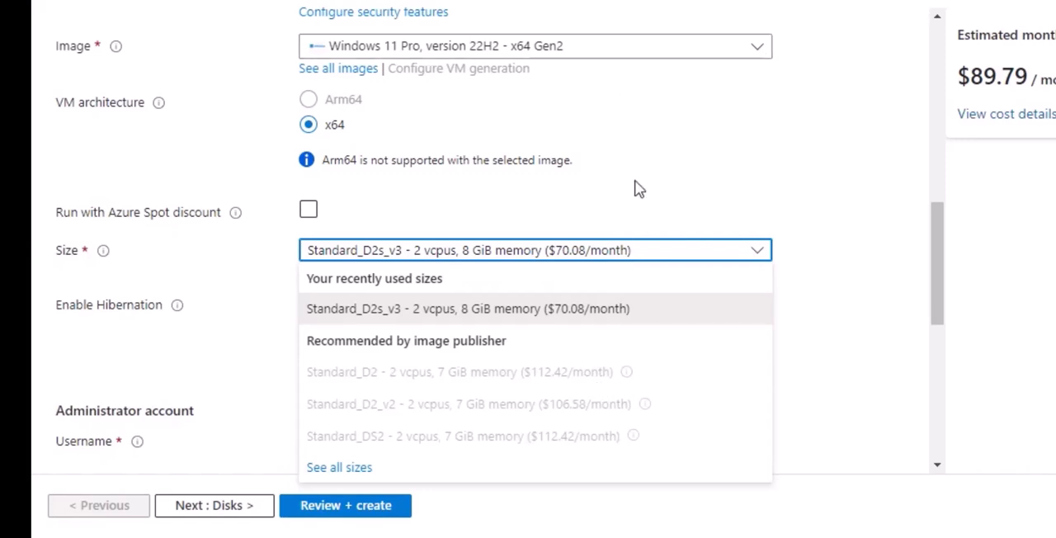
Step: Fill in the administrator account with the username jssdamin, the account password and its confirmation
scroll(201, 388, "down", 1)
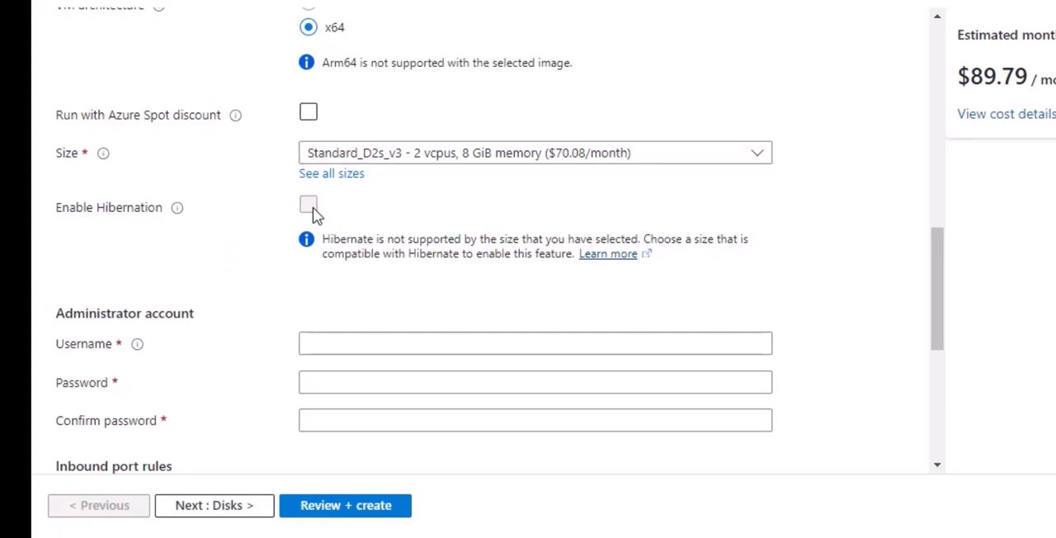
scroll(267, 278, "down", 2)
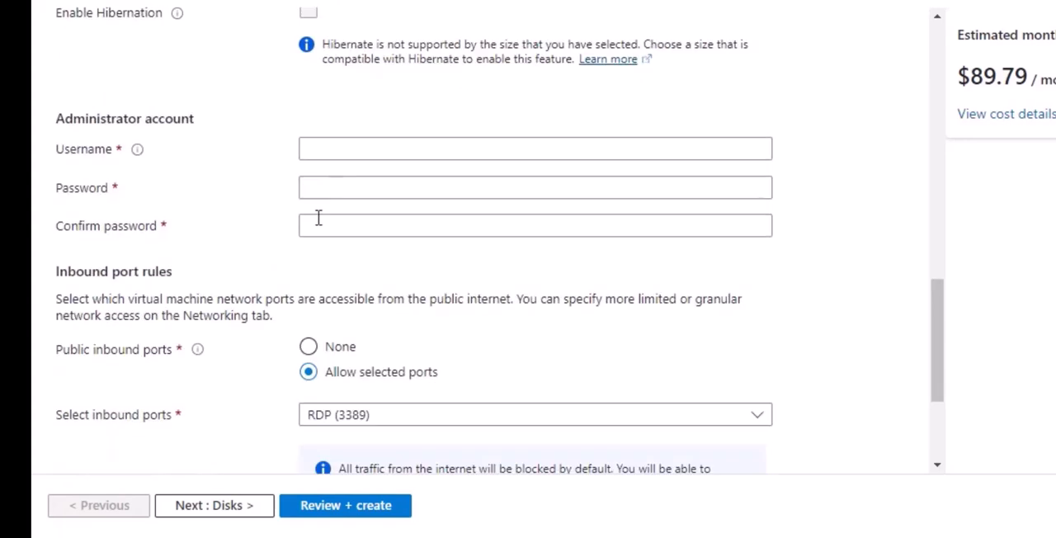
left_click(355, 146)
left_click(421, 190)
left_click(415, 187)
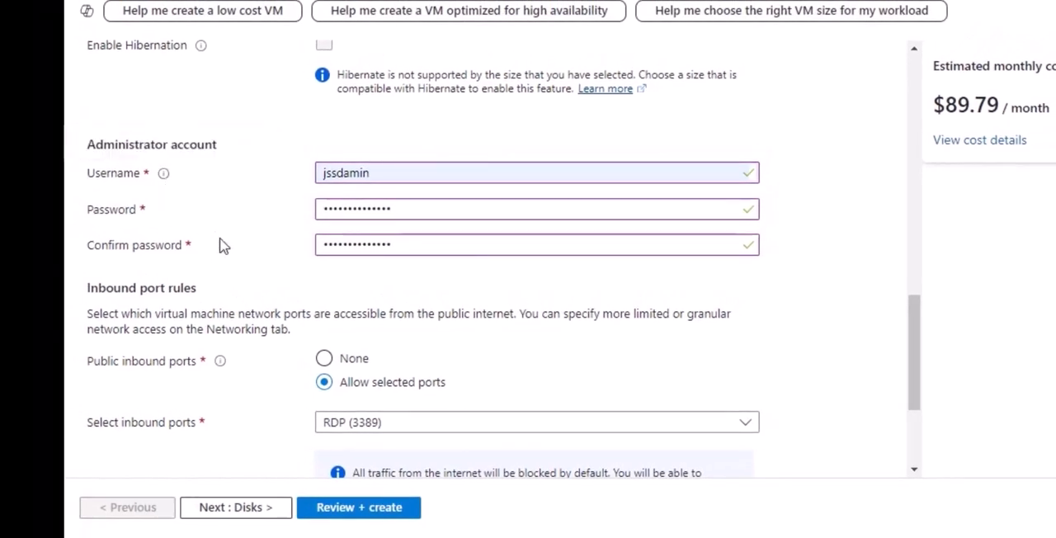
Step: Review the public inbound port options and the selectable ports, keeping Allow selected ports with RDP (3389)
scroll(285, 338, "down", 1)
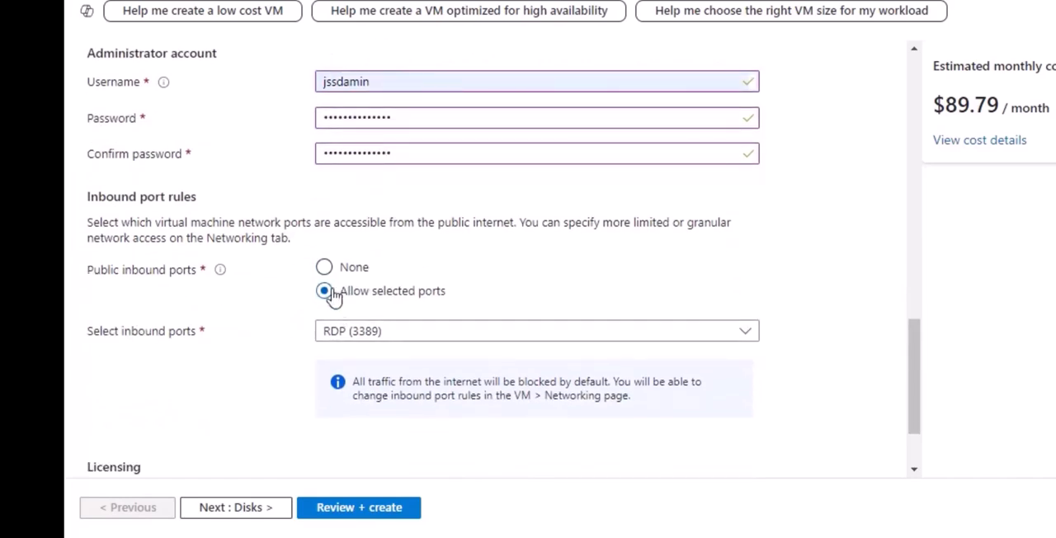
left_click(326, 269)
left_click(469, 338)
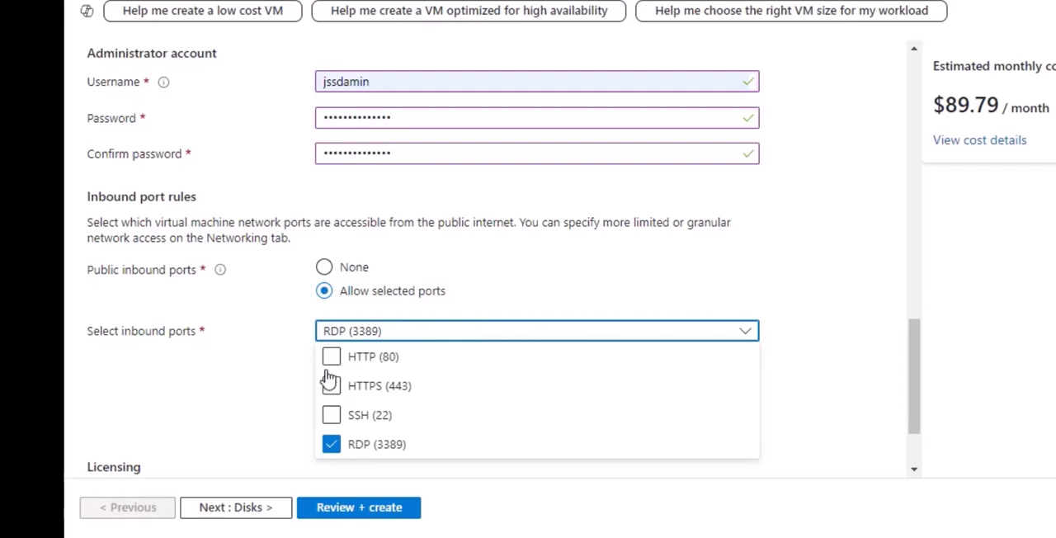
left_click(223, 360)
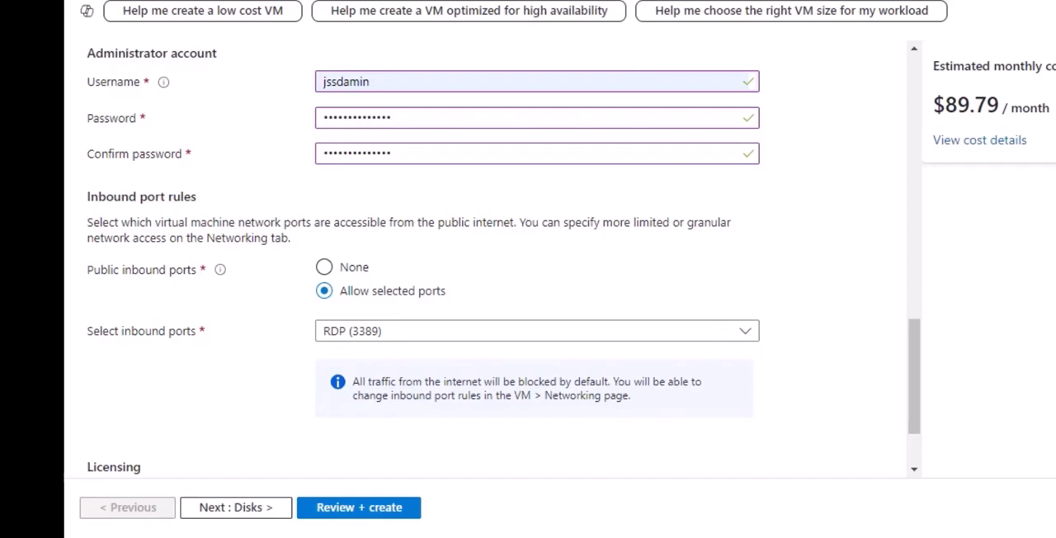
Step: Confirm having an eligible Windows 10/11 license with multi-tenant hosting rights
scroll(632, 270, "down", 2)
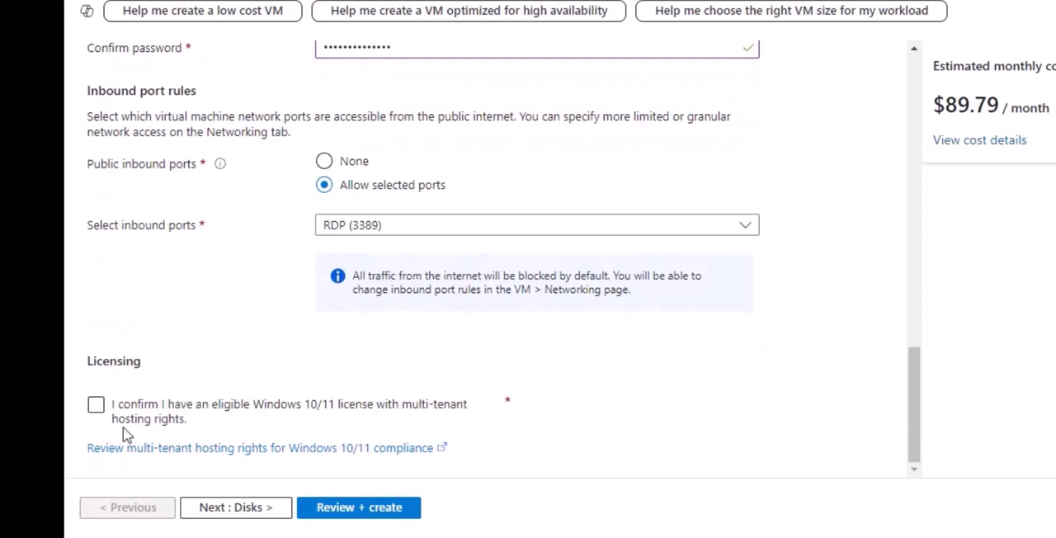
left_click(95, 405)
left_click(95, 406)
Step: Open the disk settings of the virtual machine and go to the OS disk options
scroll(280, 338, "up", 10)
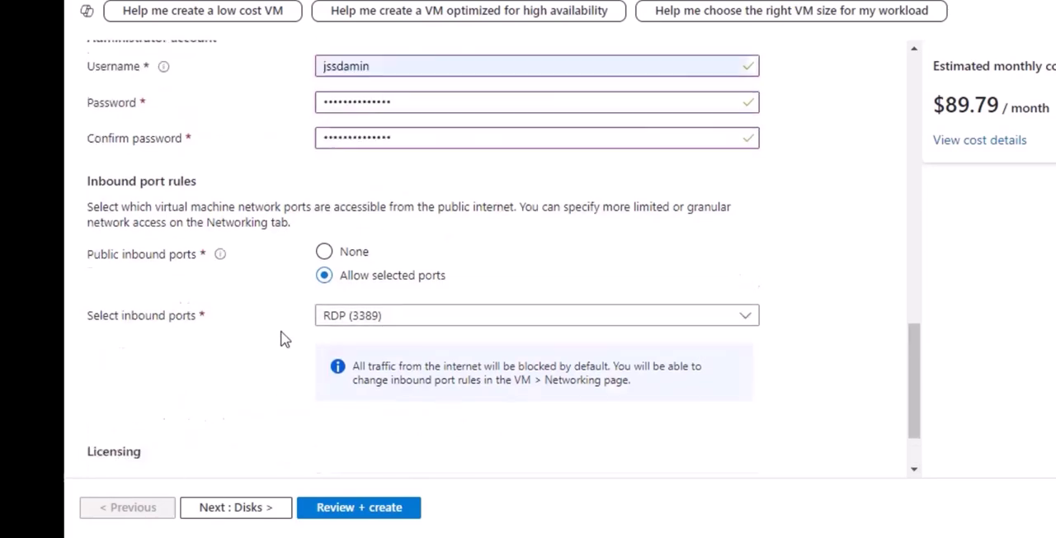
scroll(308, 355, "up", 2)
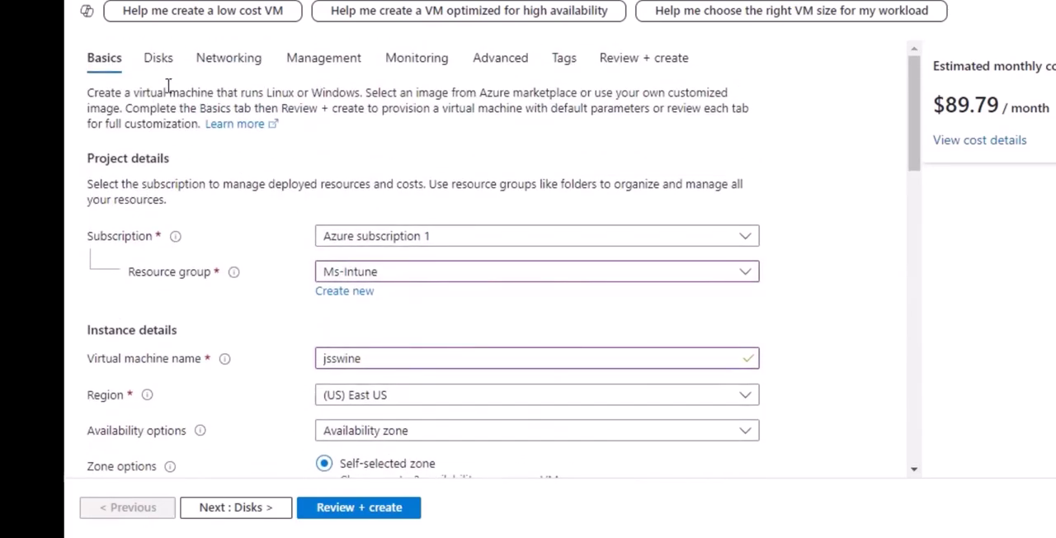
left_click(158, 59)
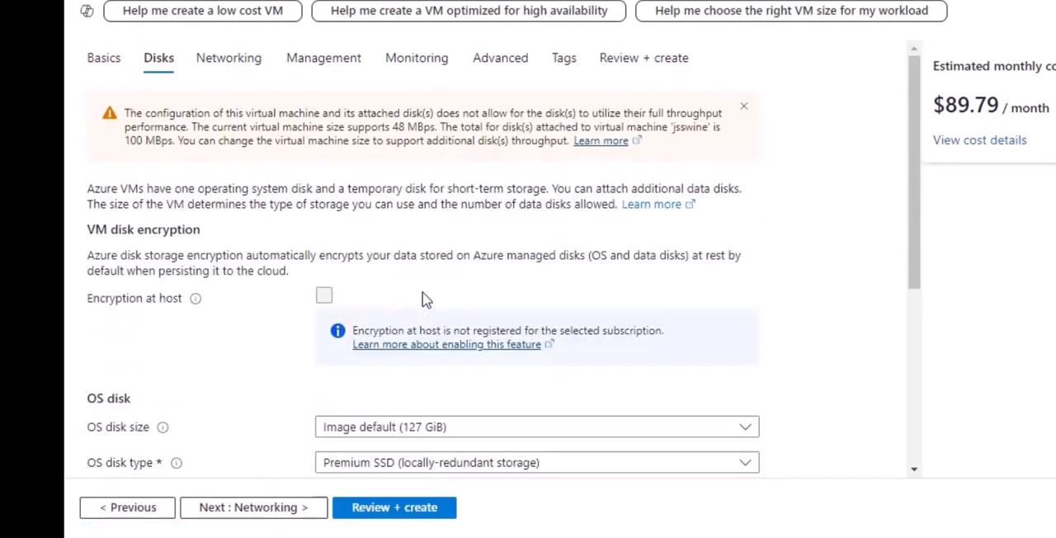
scroll(424, 300, "down", 2)
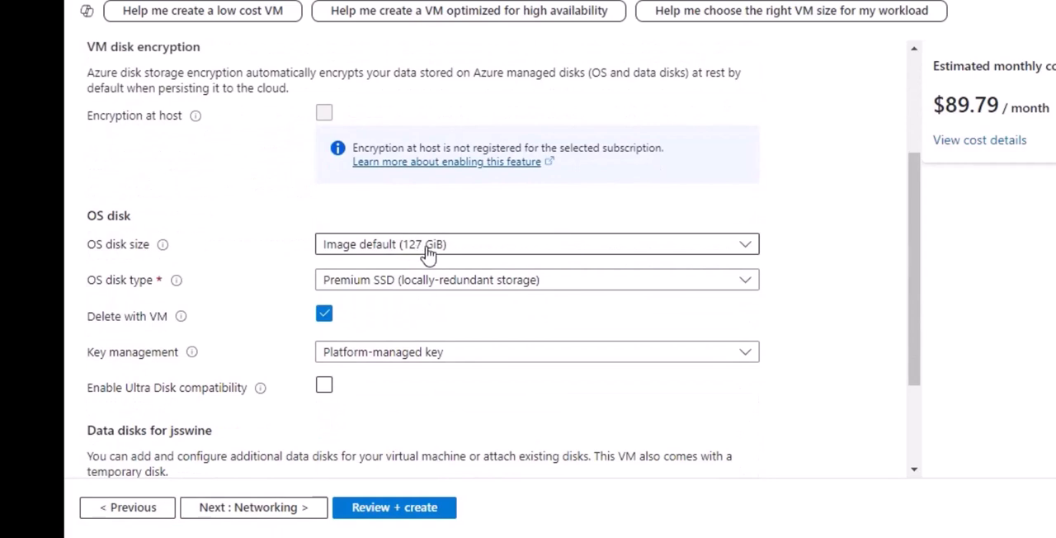
Step: Try Standard SSD as the OS disk type, review the other disk types and return to Premium SSD (locally-redundant storage)
left_click(467, 285)
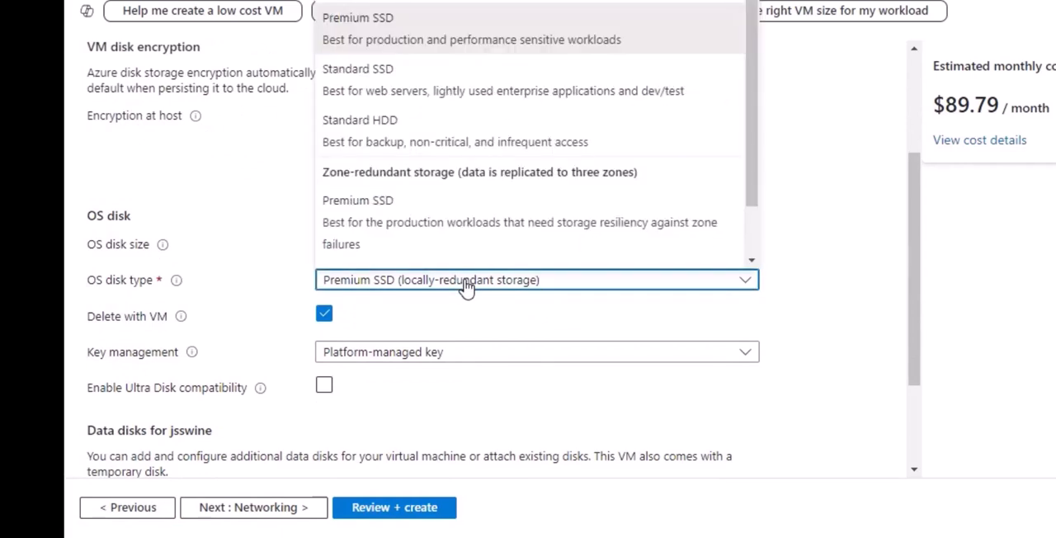
left_click(545, 99)
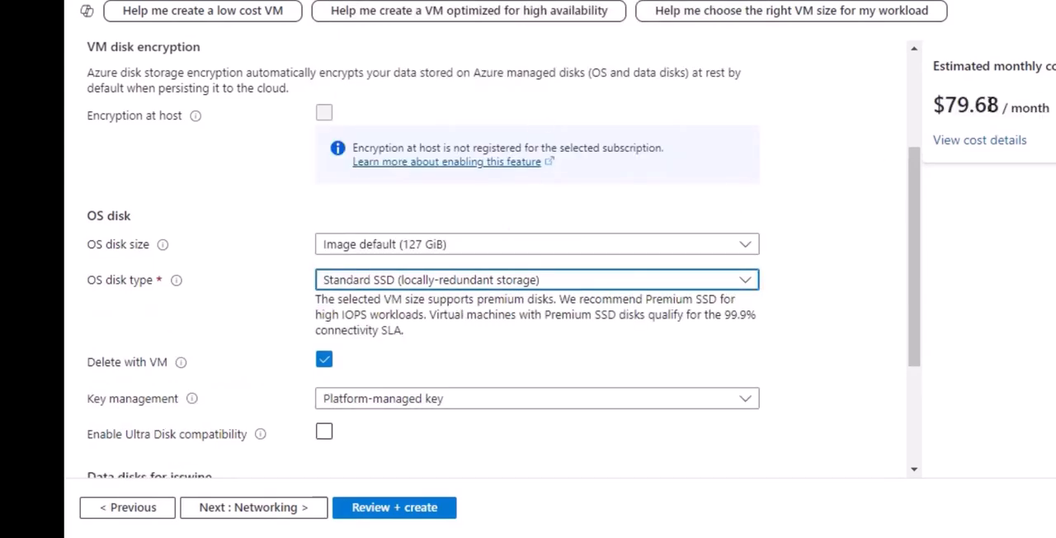
left_click(450, 280)
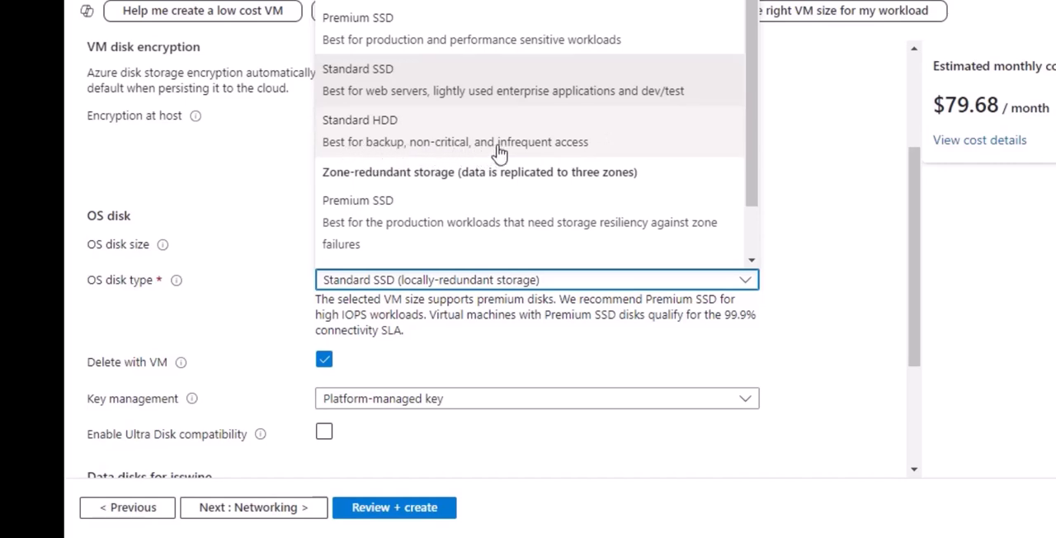
scroll(435, 143, "down", 1)
scroll(435, 141, "down", 1)
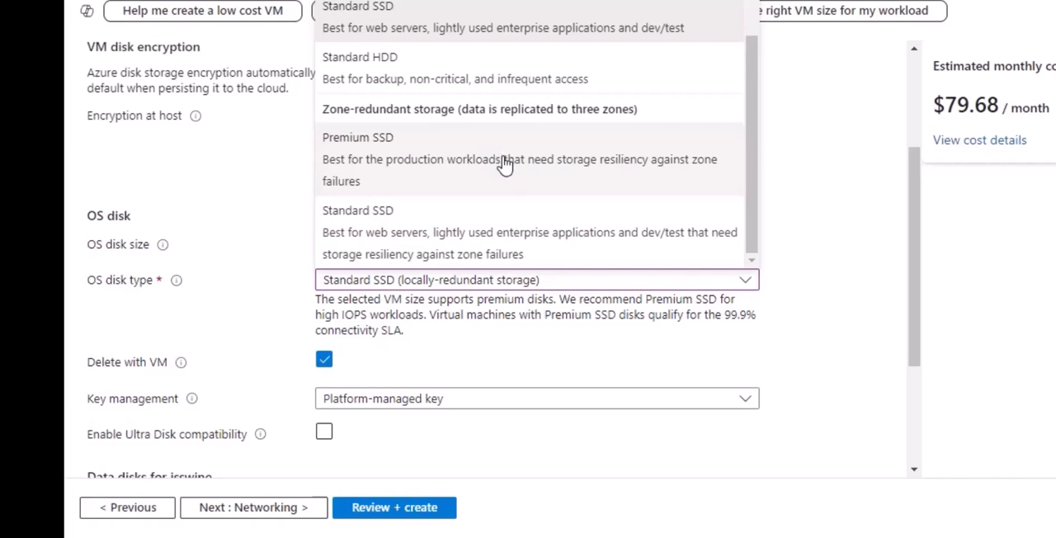
scroll(506, 164, "up", 2)
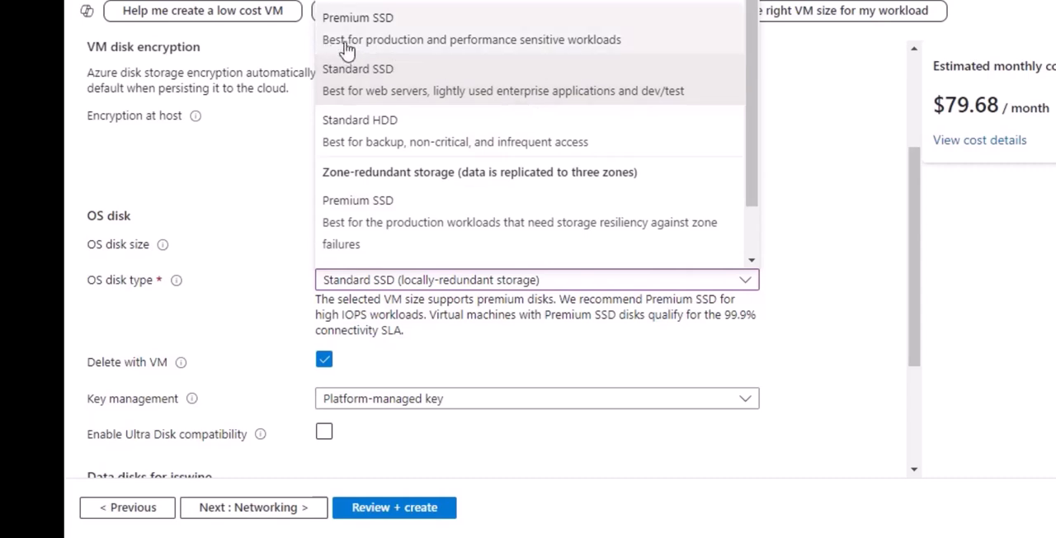
left_click(446, 40)
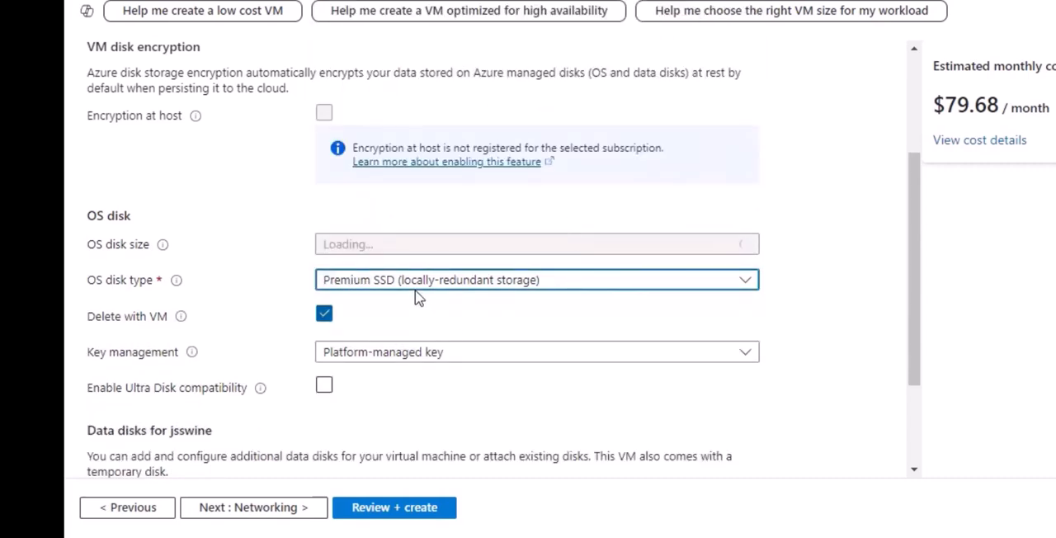
Step: Review the key management options for the OS disk, keeping Platform-managed key
scroll(459, 244, "down", 3)
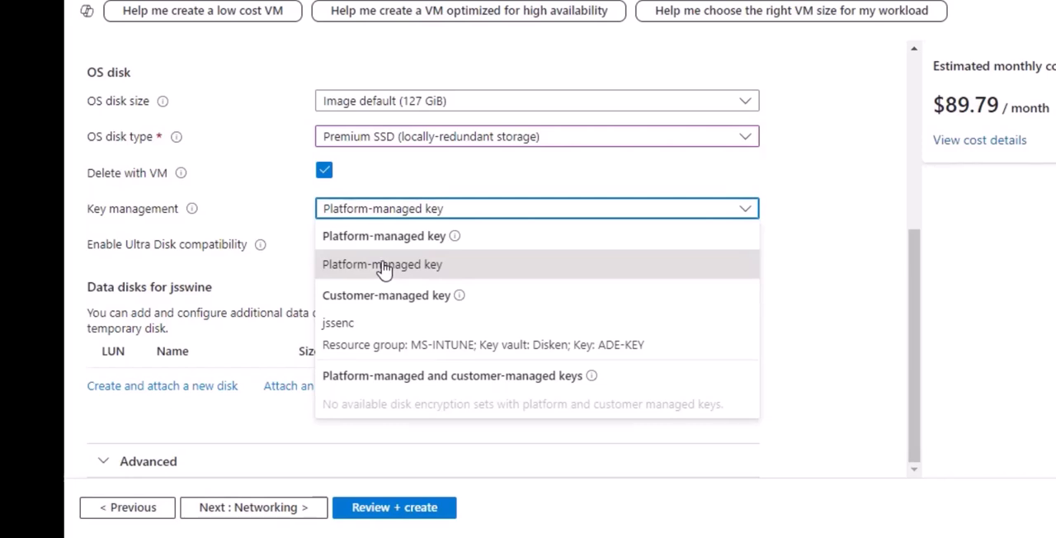
left_click(863, 266)
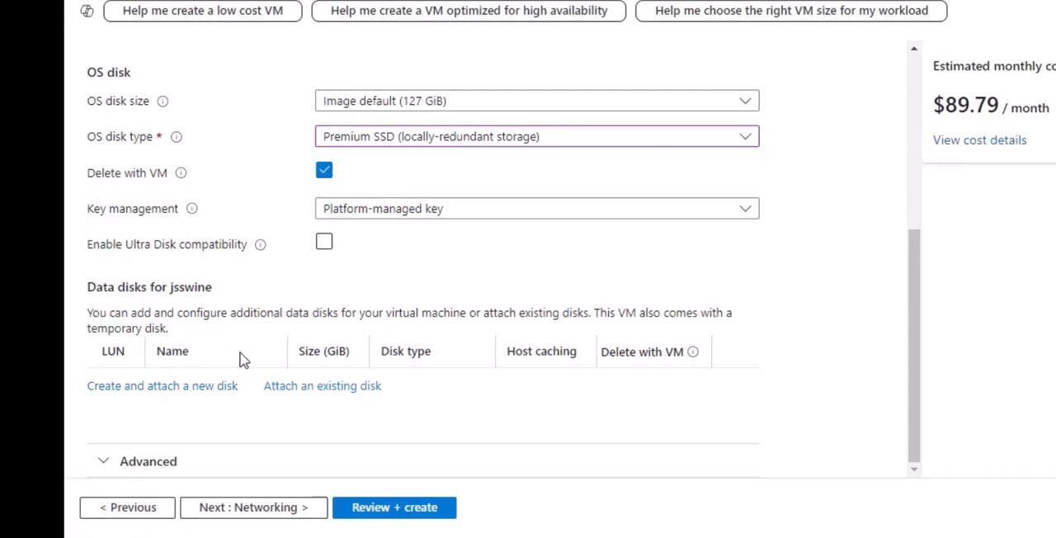
Step: Open the networking settings and select JSS-Test-VM01-vnet as the virtual network
scroll(412, 303, "up", 4)
left_click(248, 59)
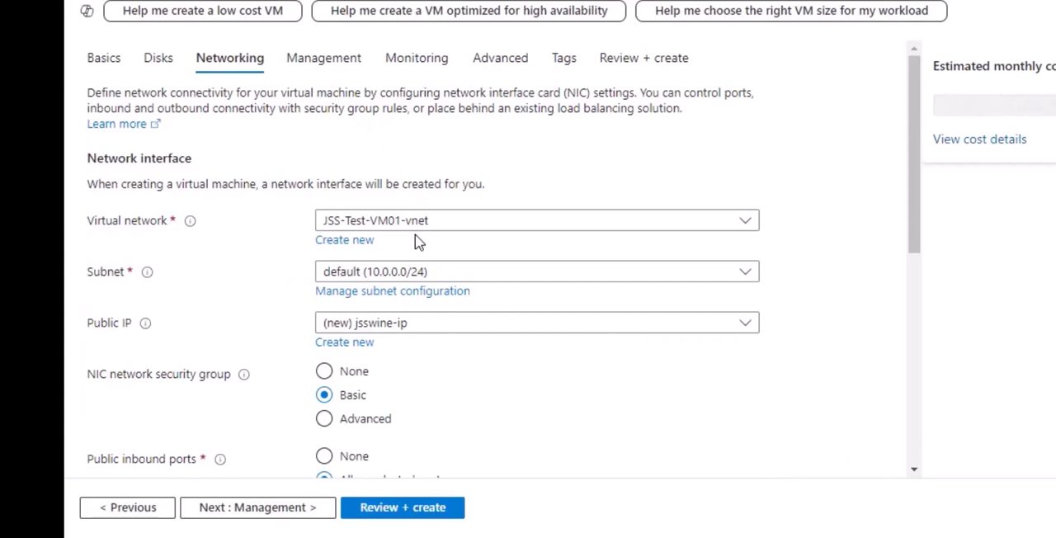
left_click(501, 227)
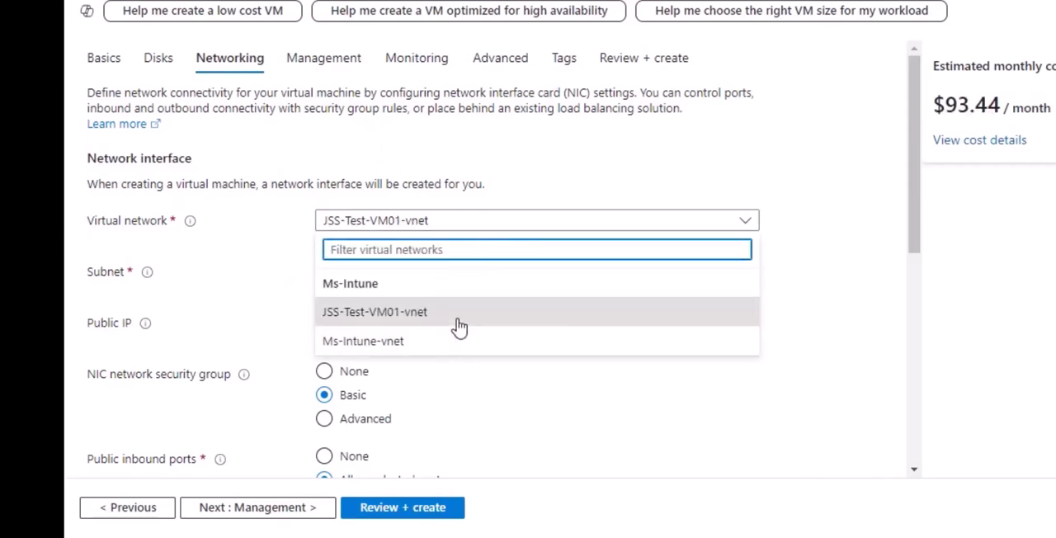
left_click(520, 314)
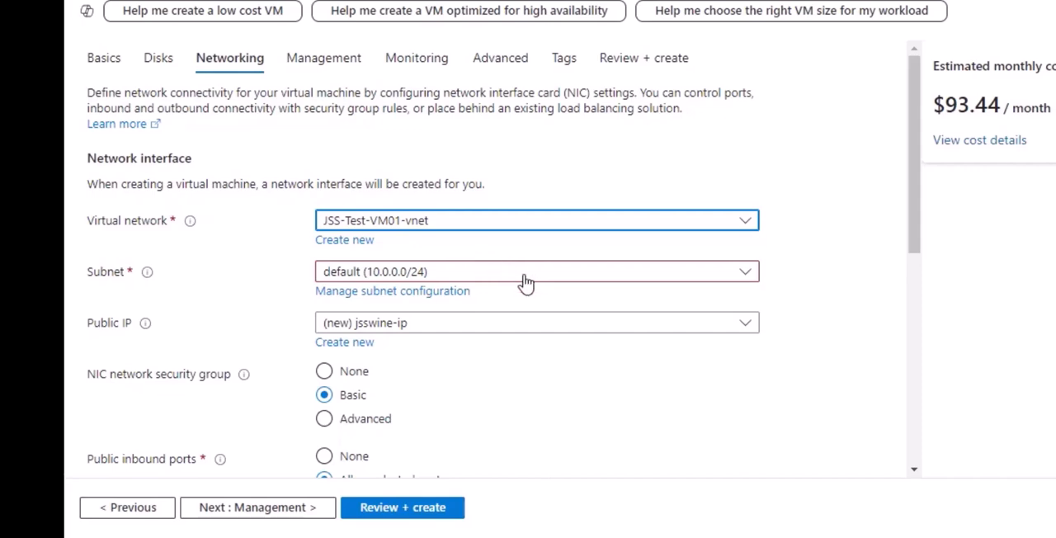
Step: Check the network interface settings and choose (new) jsswine-ip as the public IP
scroll(595, 314, "down", 2)
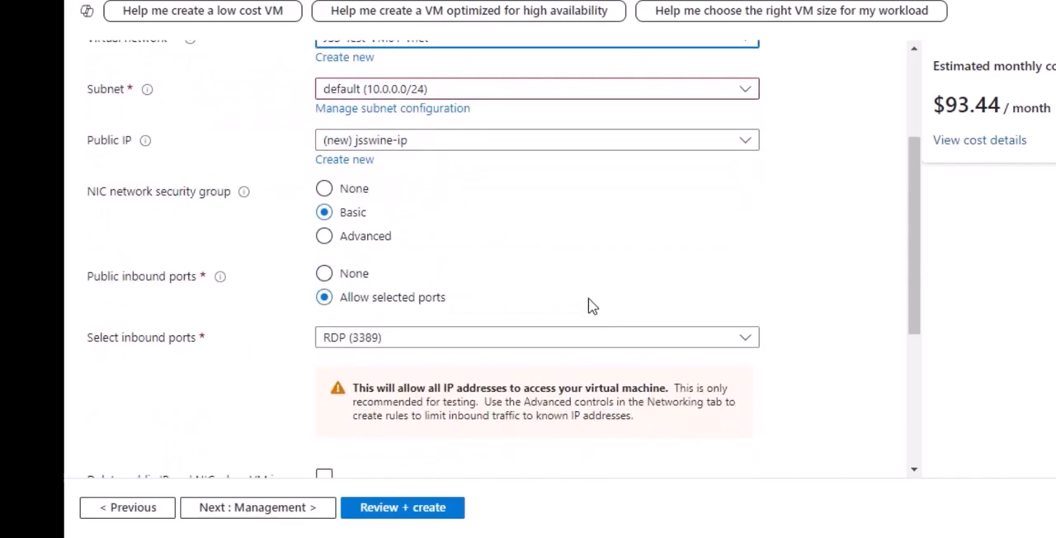
scroll(594, 310, "up", 2)
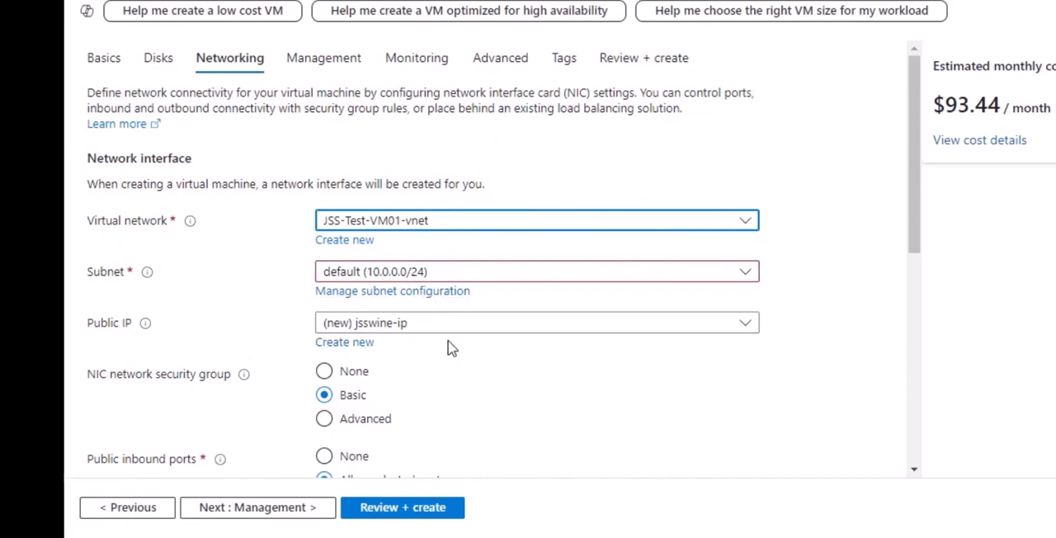
left_click(471, 327)
left_click(433, 357)
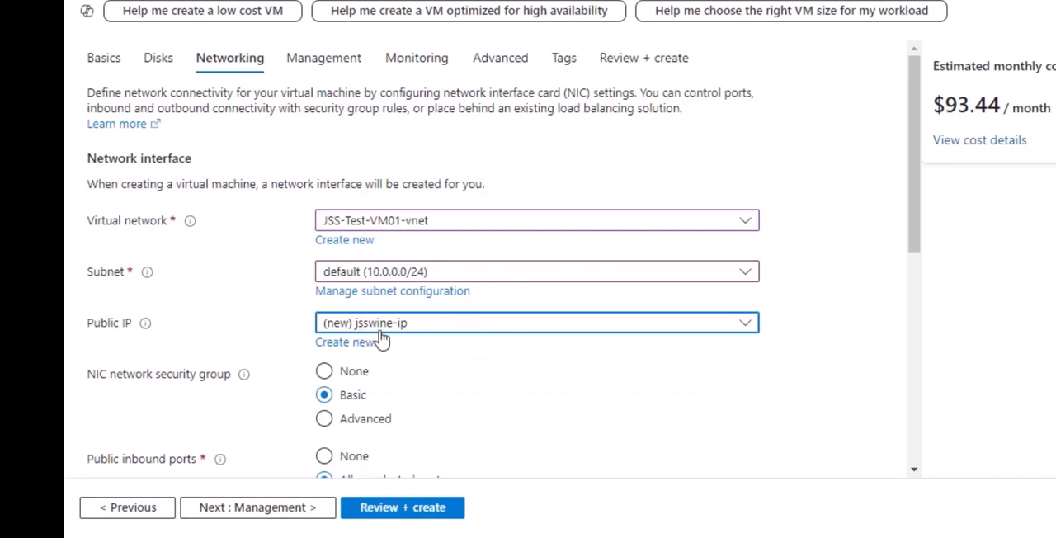
Step: Try the None and Basic options for the NIC network security group, then choose Advanced
scroll(442, 305, "down", 2)
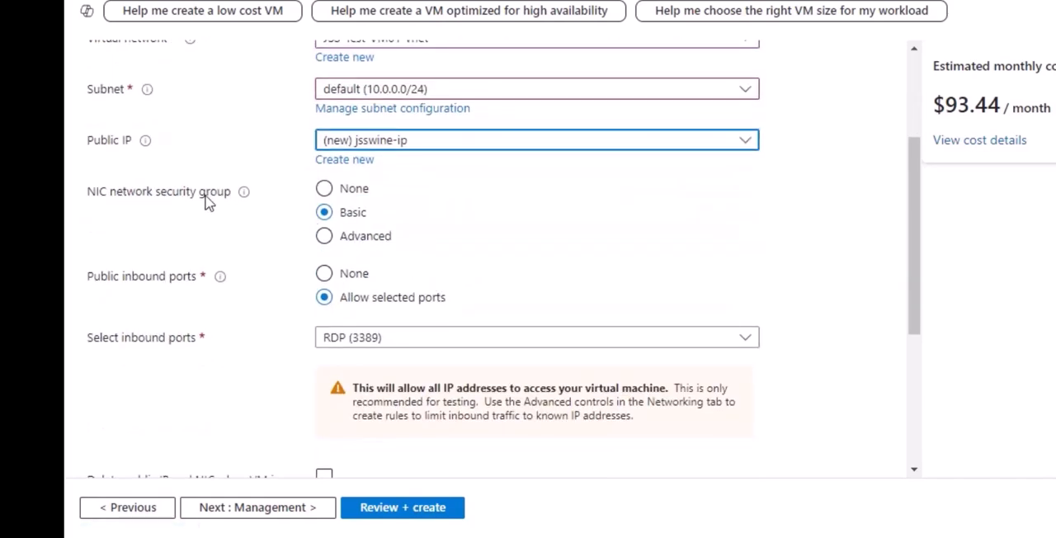
left_click(324, 194)
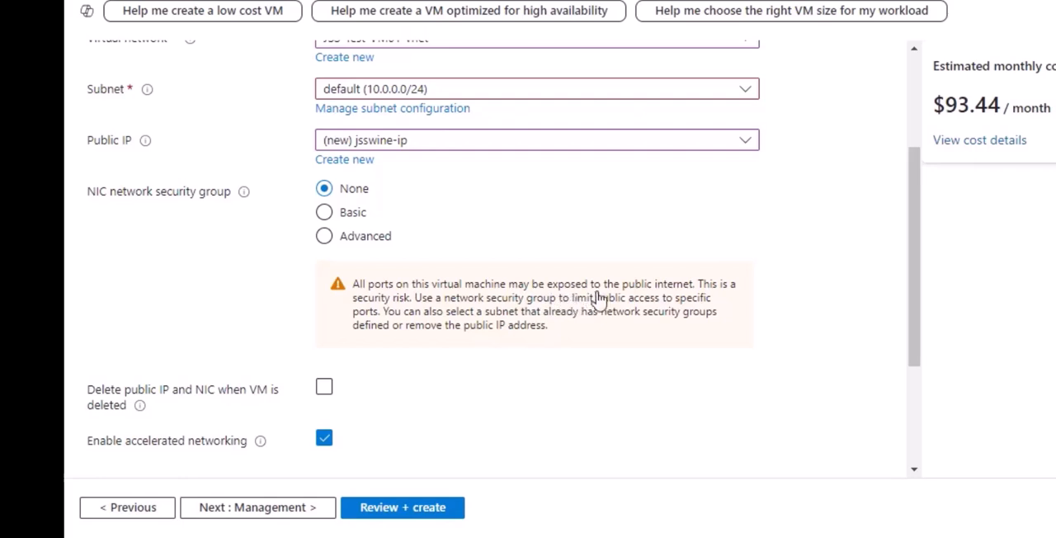
left_click(323, 212)
left_click(325, 237)
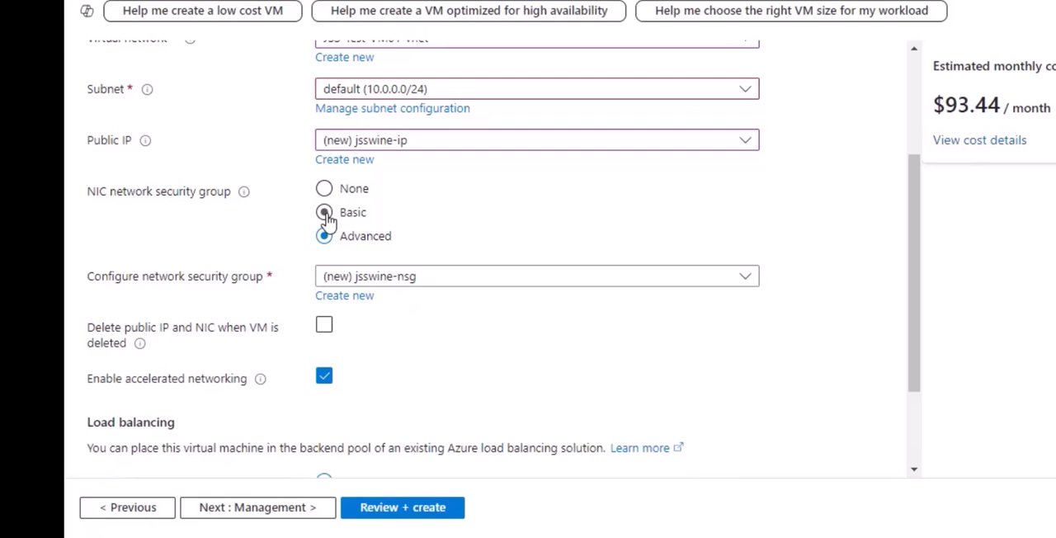
Step: Review the selectable network security groups, keeping (new) jsswine-nsg
left_click(504, 285)
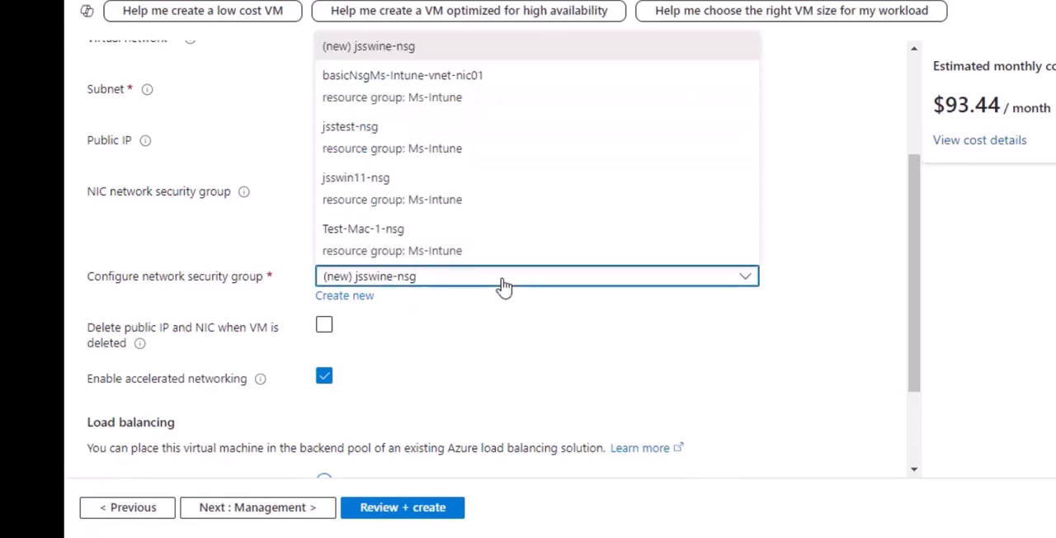
left_click(503, 284)
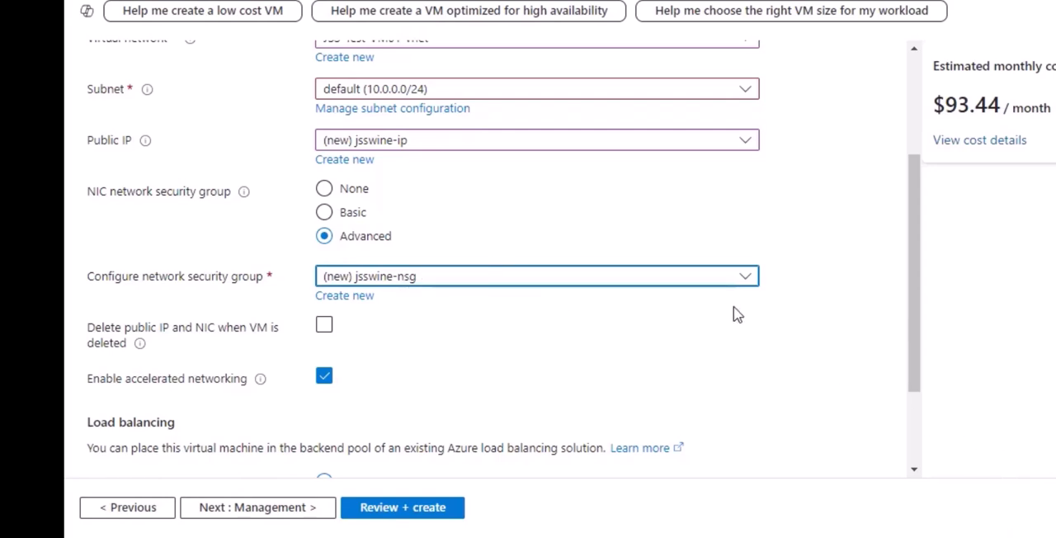
left_click(662, 327)
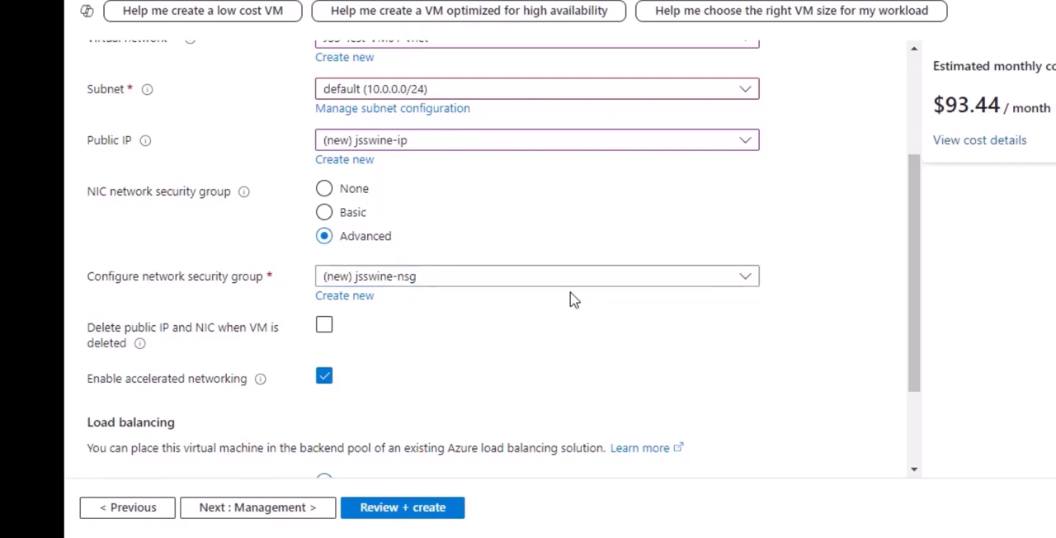
Step: Set the NIC network security group to Basic and check the remaining networking and load balancing options
left_click(326, 214)
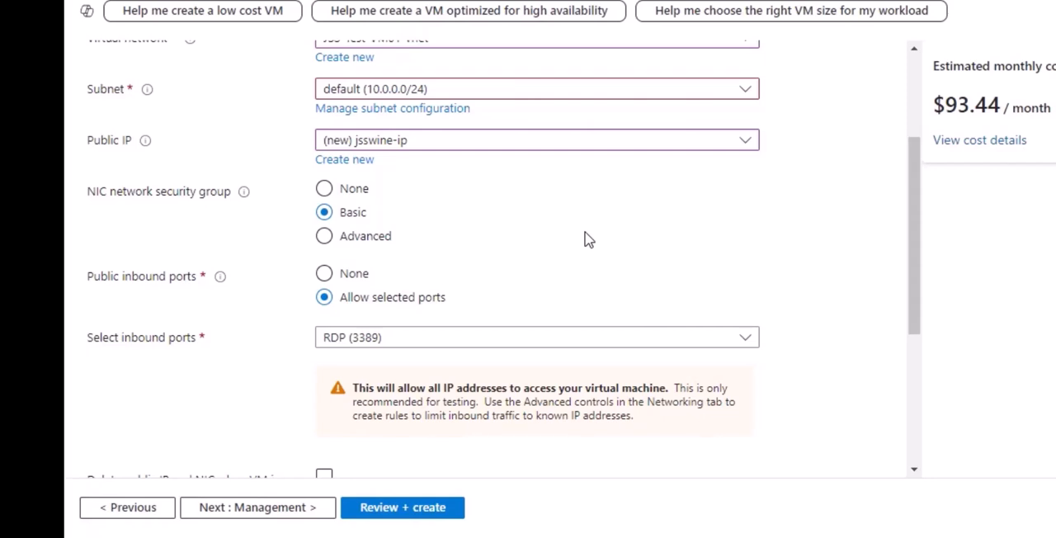
scroll(586, 238, "down", 4)
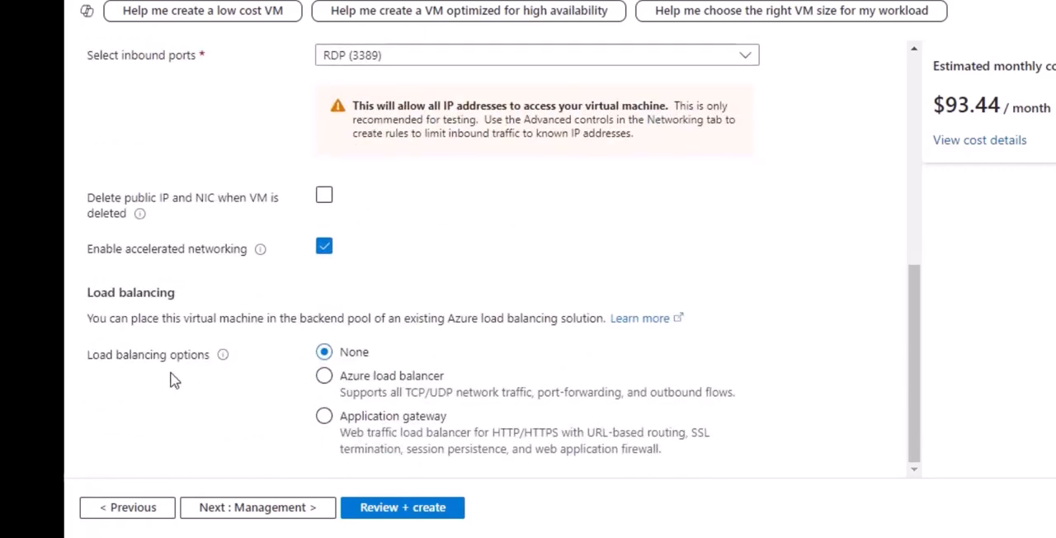
scroll(314, 305, "up", 10)
Step: Look through the virtual machine's management, monitoring, advanced and tags settings without changing them
left_click(355, 70)
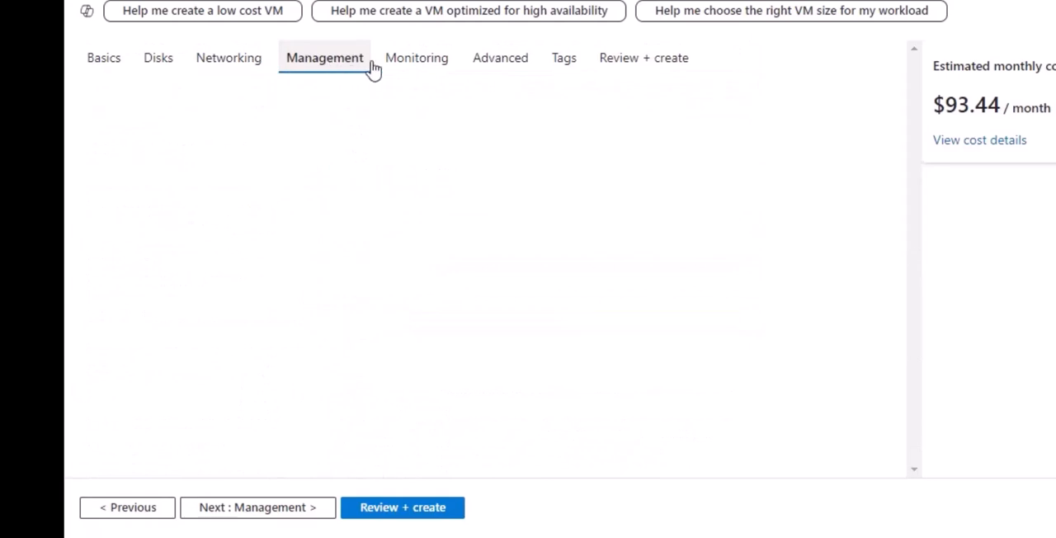
left_click(434, 73)
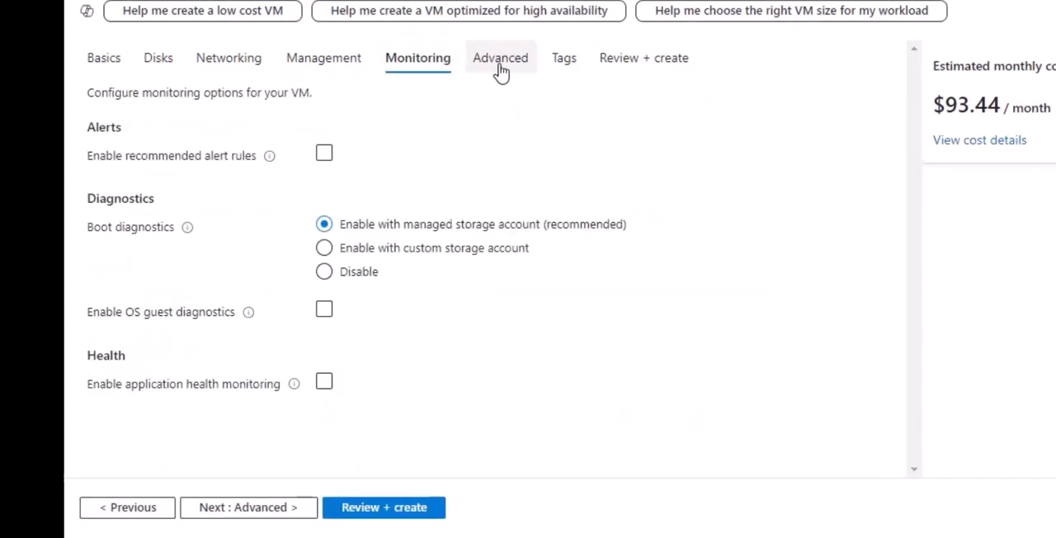
left_click(501, 73)
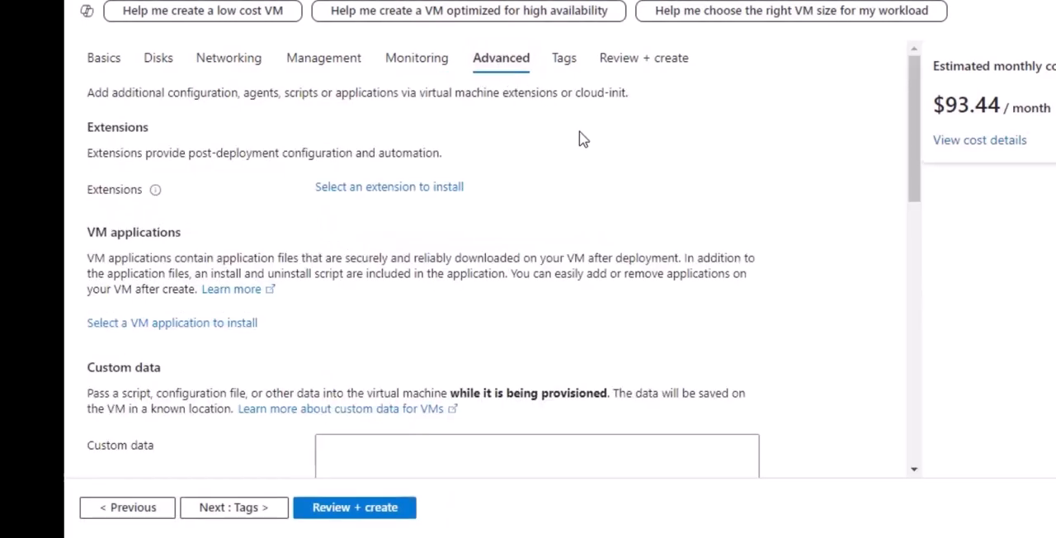
left_click(561, 66)
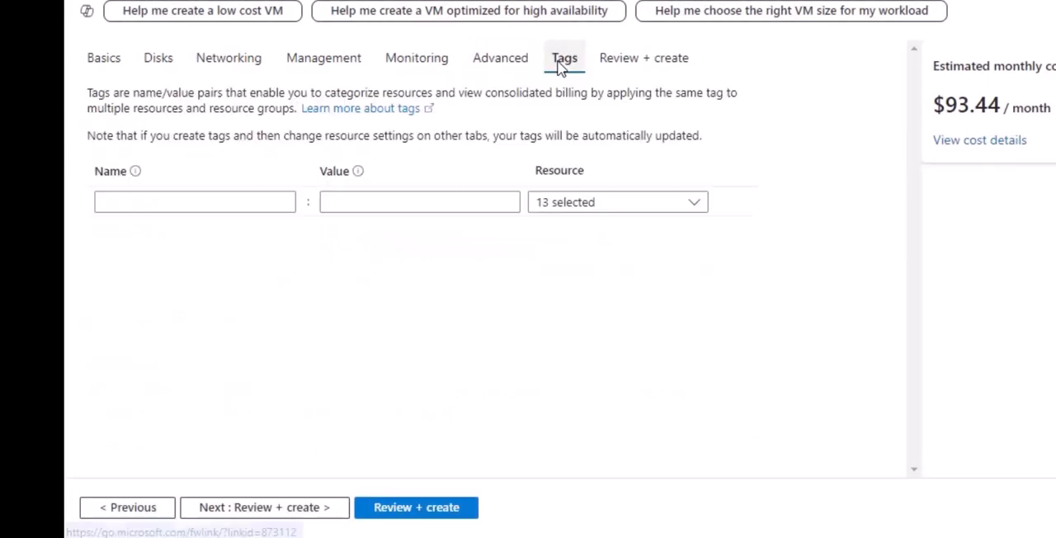
Step: Validate and review the virtual machine configuration, and create the virtual machine
left_click(619, 66)
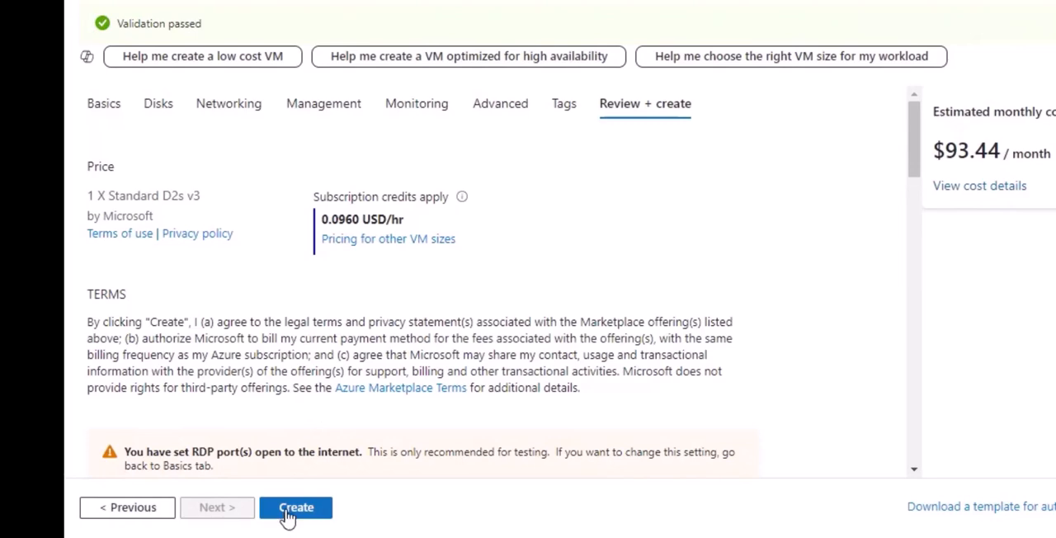
scroll(305, 409, "down", 2)
scroll(306, 393, "up", 2)
left_click(297, 509)
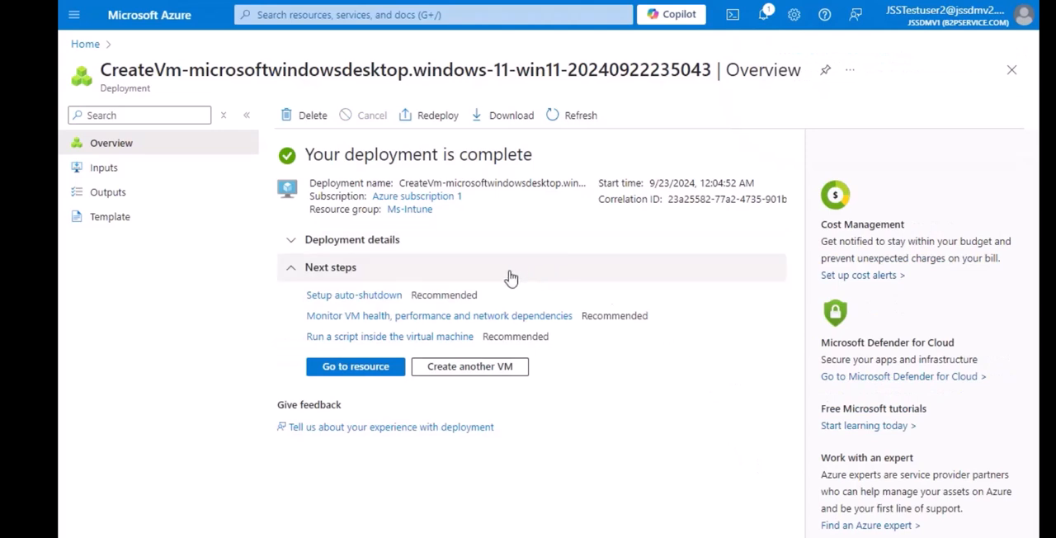
Step: Open the deployed jsswine virtual machine and go to its connection options
left_click(359, 375)
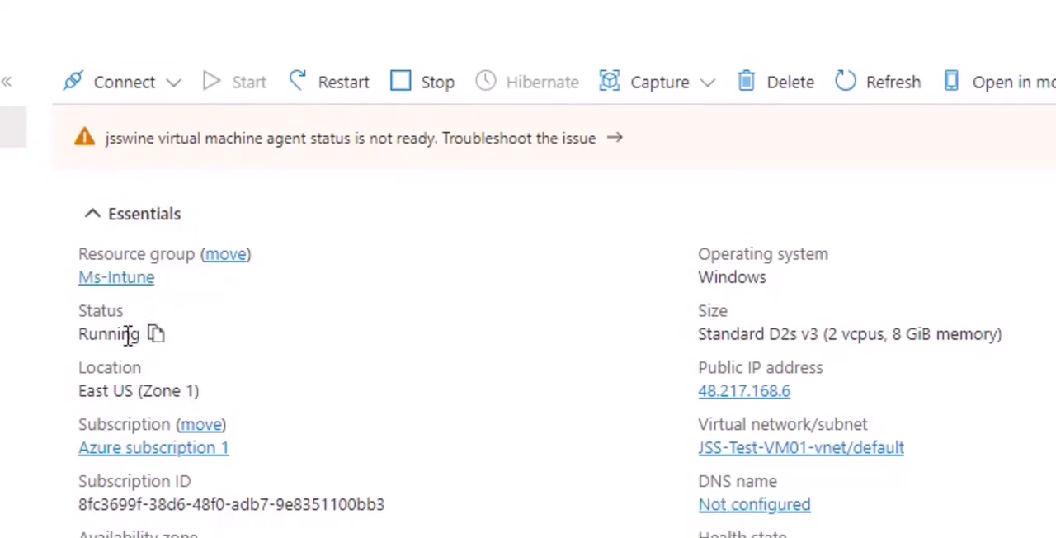
left_click(169, 83)
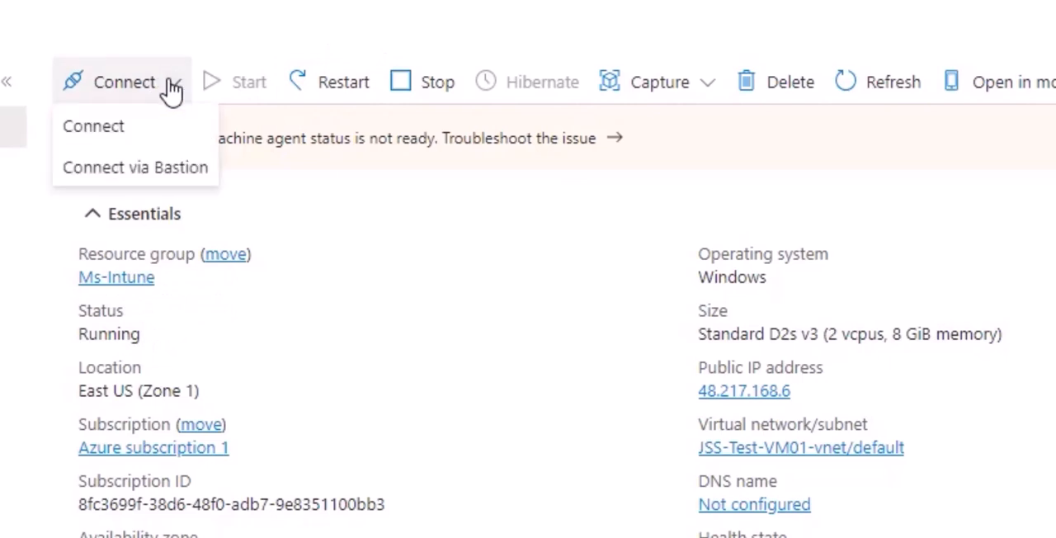
left_click(116, 134)
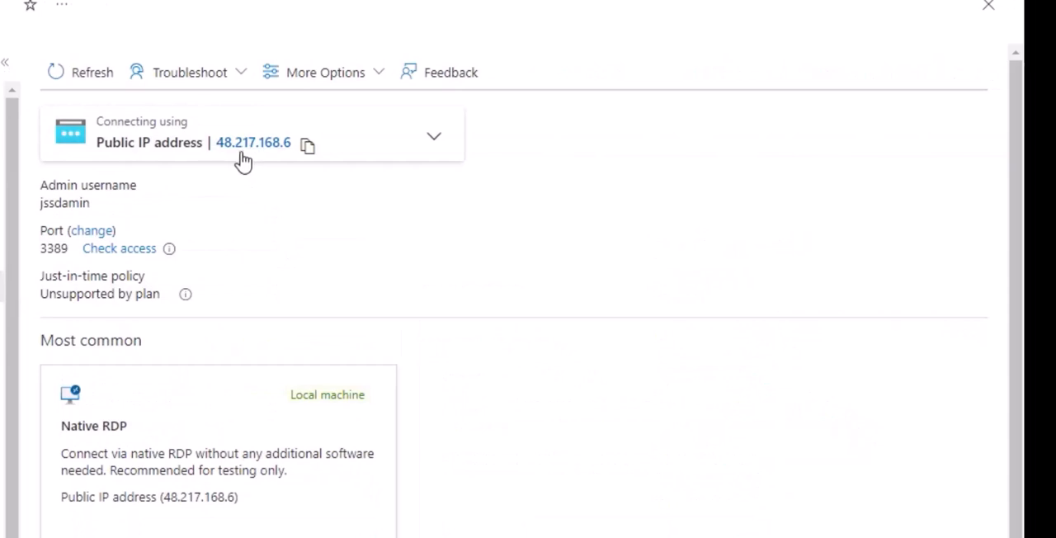
Step: Download the native RDP file for jsswine, open it and agree to connect despite the unknown publisher
scroll(335, 171, "down", 1)
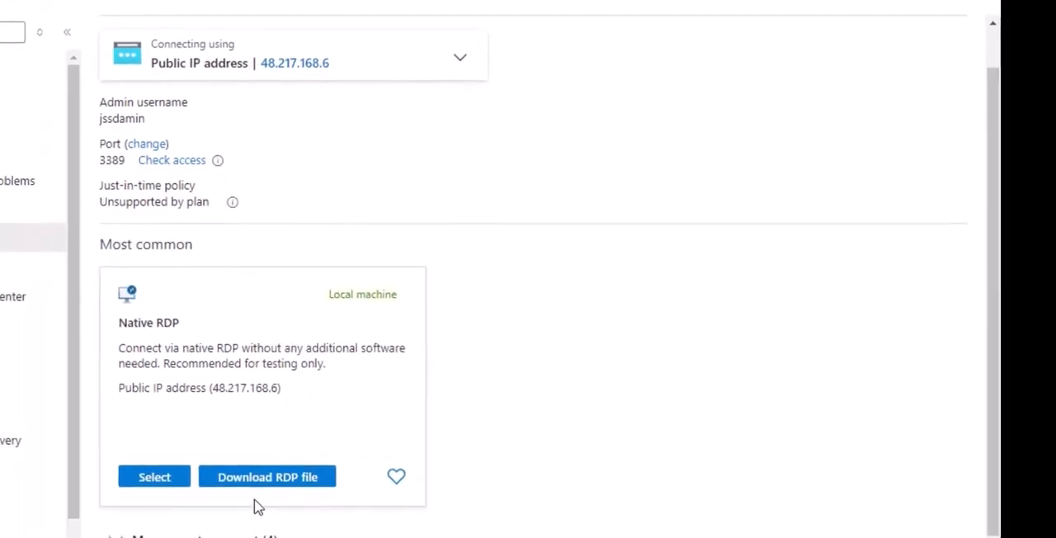
left_click(255, 471)
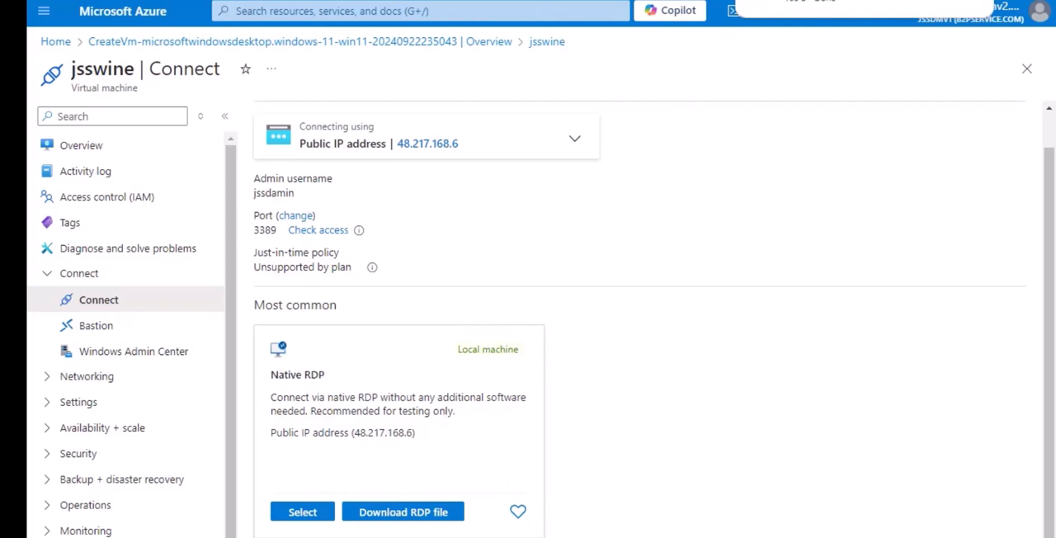
left_click(811, 3)
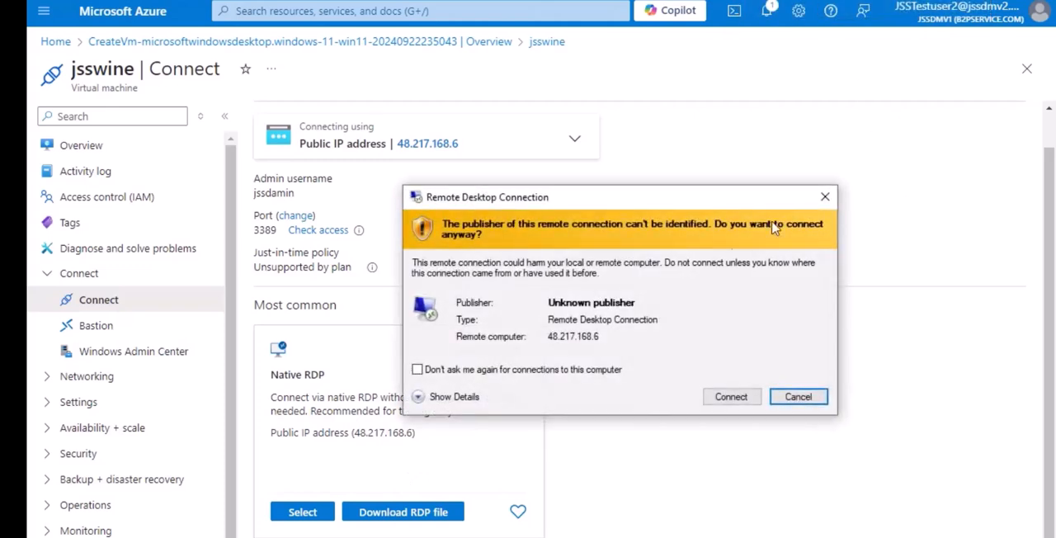
left_click(735, 399)
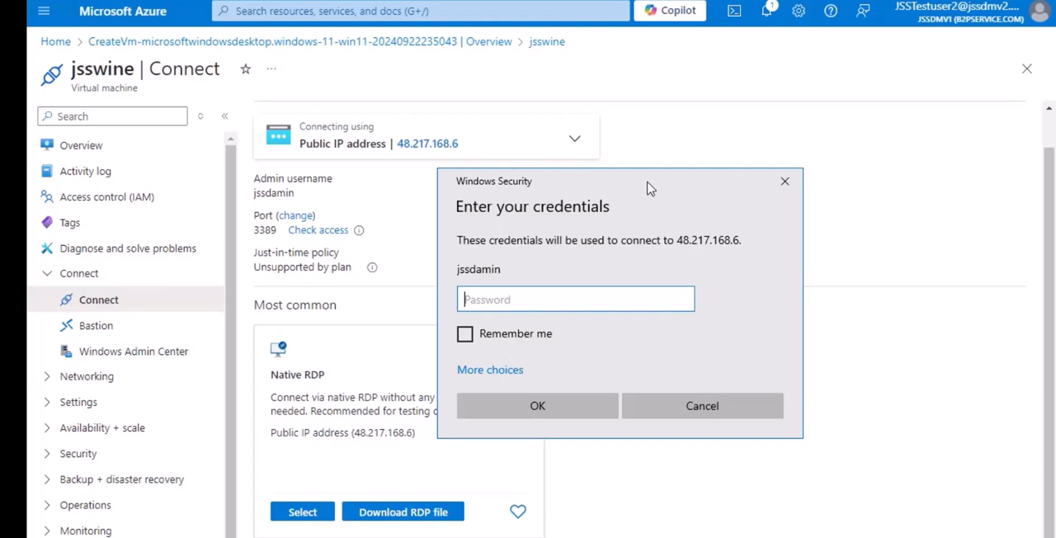
Step: Enter the administrator account's password for the remote desktop connection, enable Remember me and submit the credentials
type("••••••••••••••")
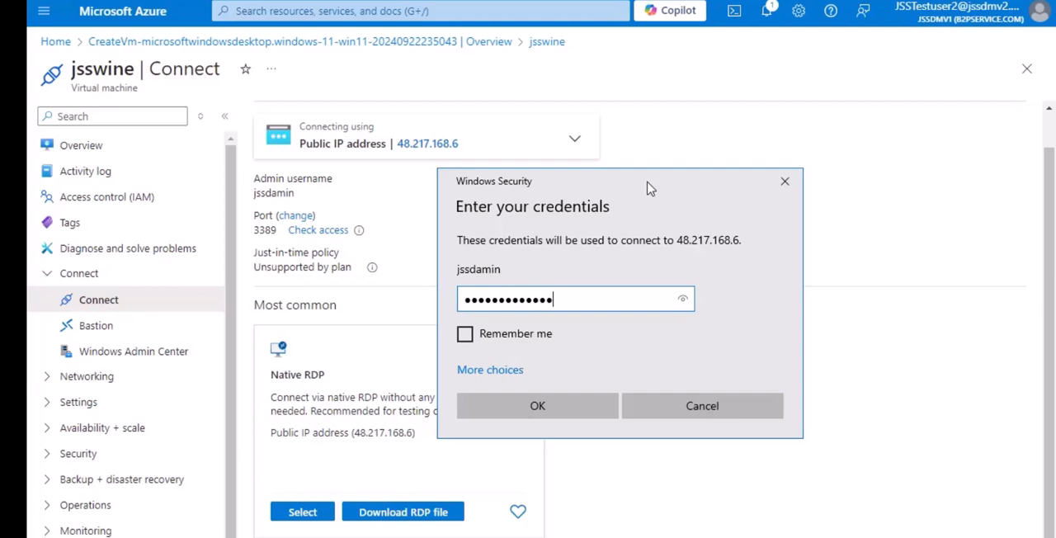
left_click(553, 337)
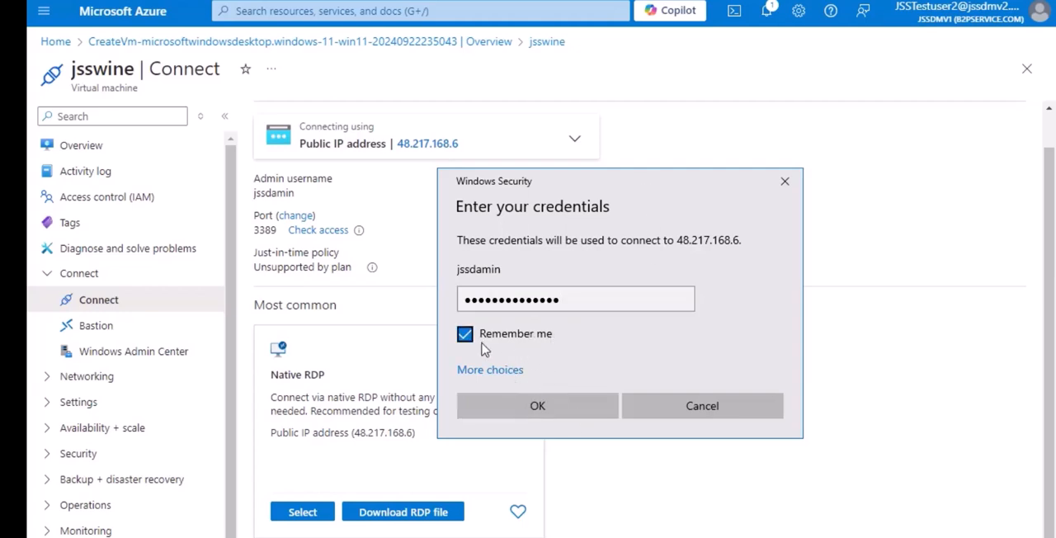
left_click(603, 404)
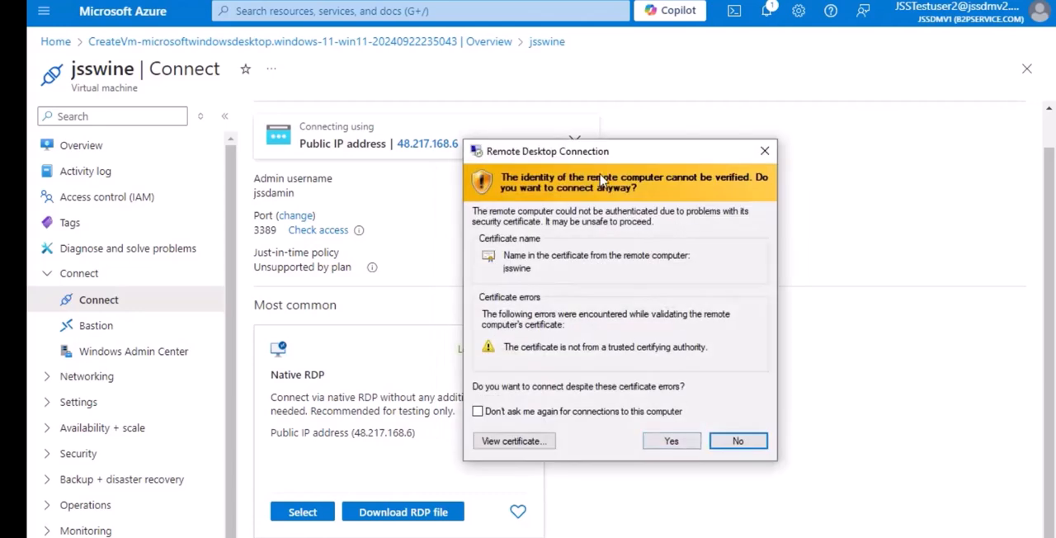
left_click_drag(586, 156, 487, 143)
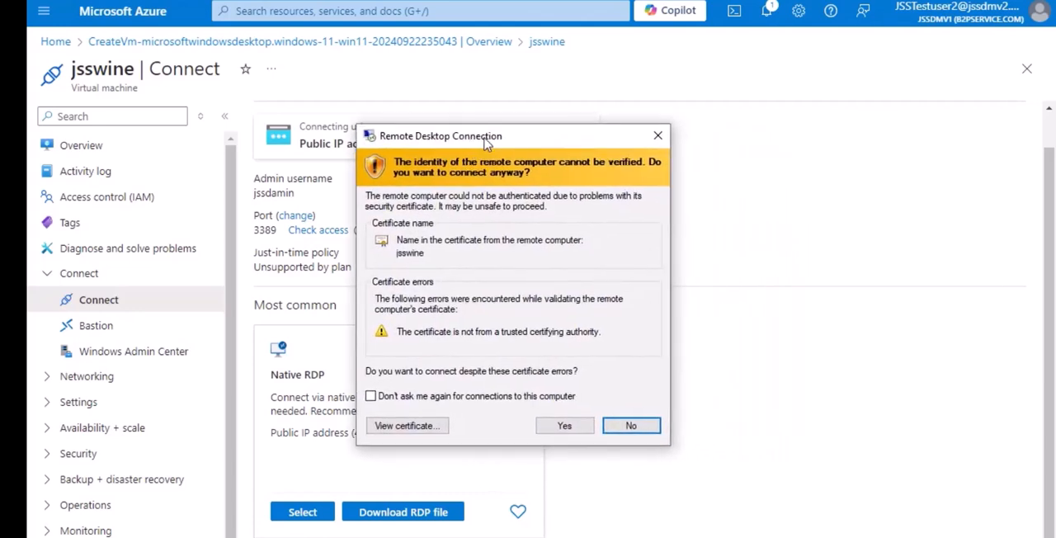